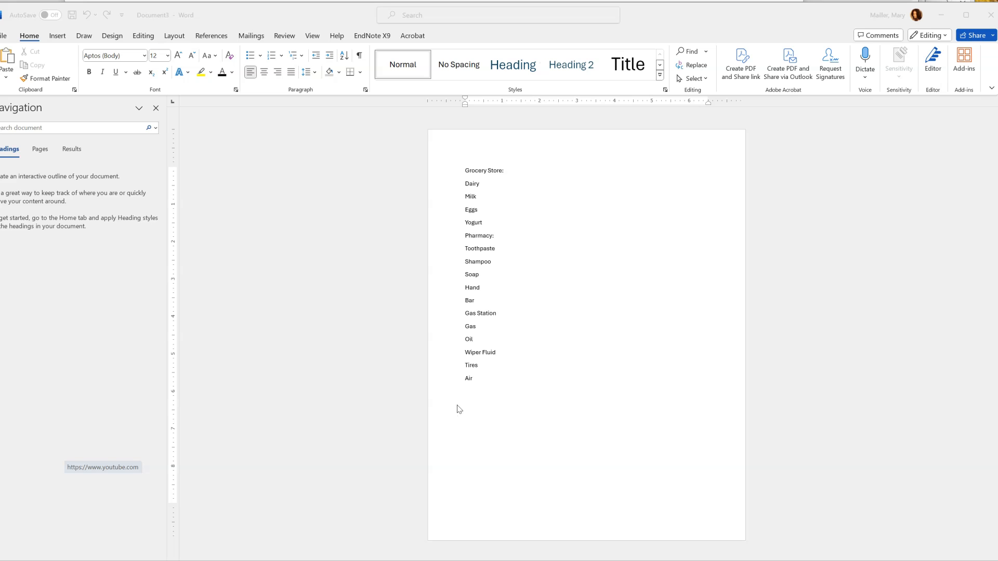
Step: Turn all lines from Grocery Store to Air into a numbered list
left_click(479, 184)
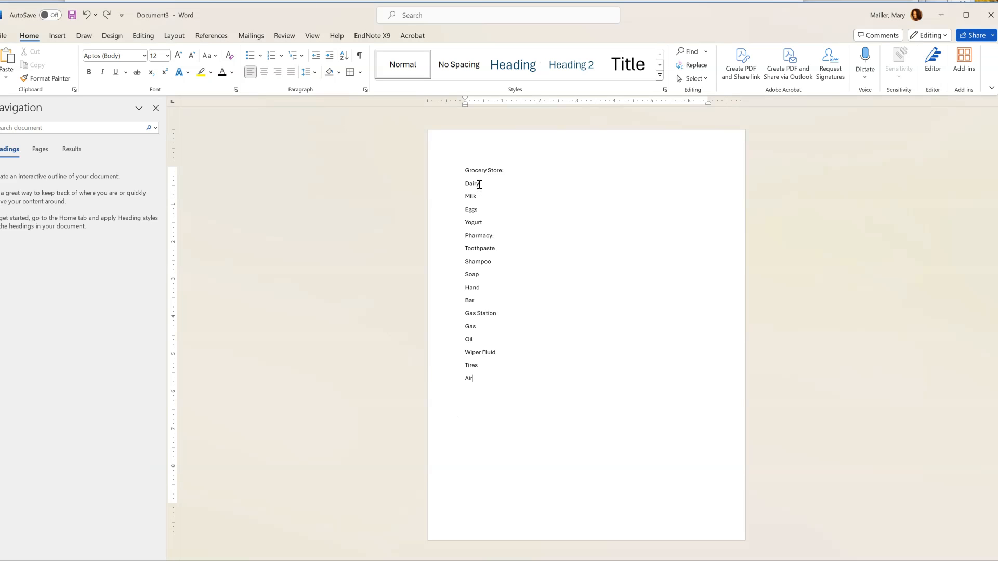
left_click(461, 172)
left_click_drag(467, 185, 524, 385)
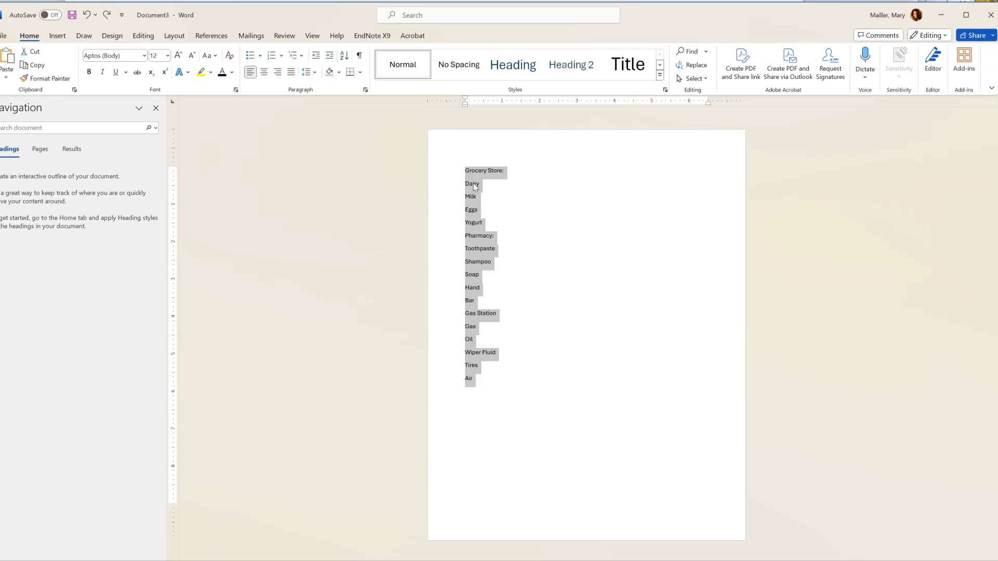
left_click(270, 56)
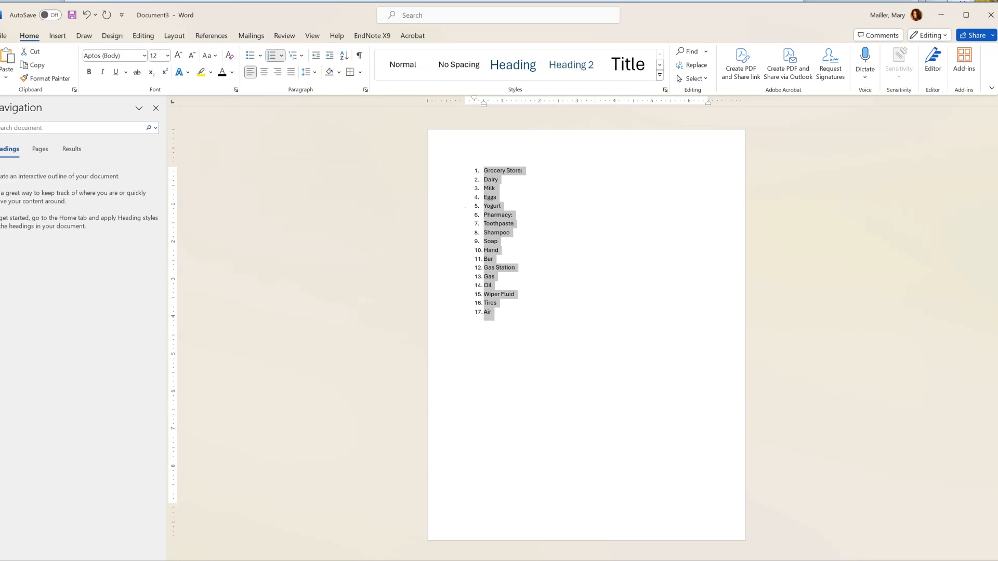
left_click(492, 313)
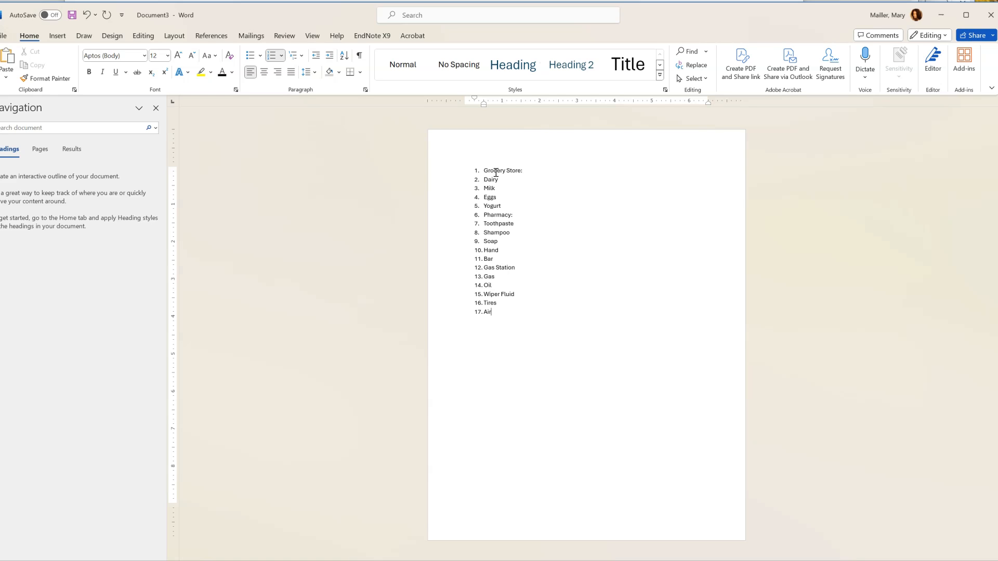
Step: Try moving the list numbers out to the page margin and undo the move
mouse_move(476, 171)
left_mouse_down()
mouse_move(493, 179)
mouse_move(465, 181)
left_mouse_up()
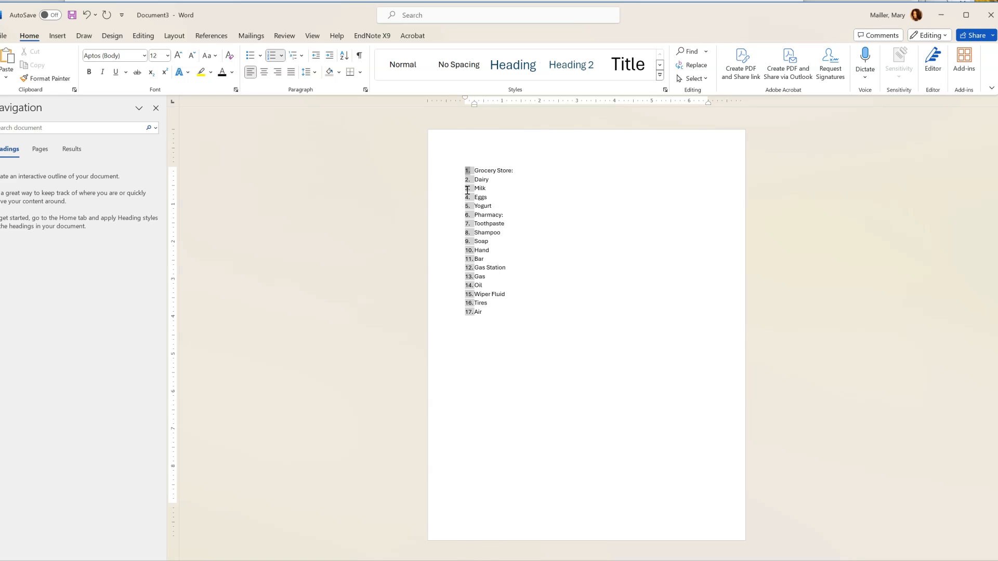
key("ctrl+z")
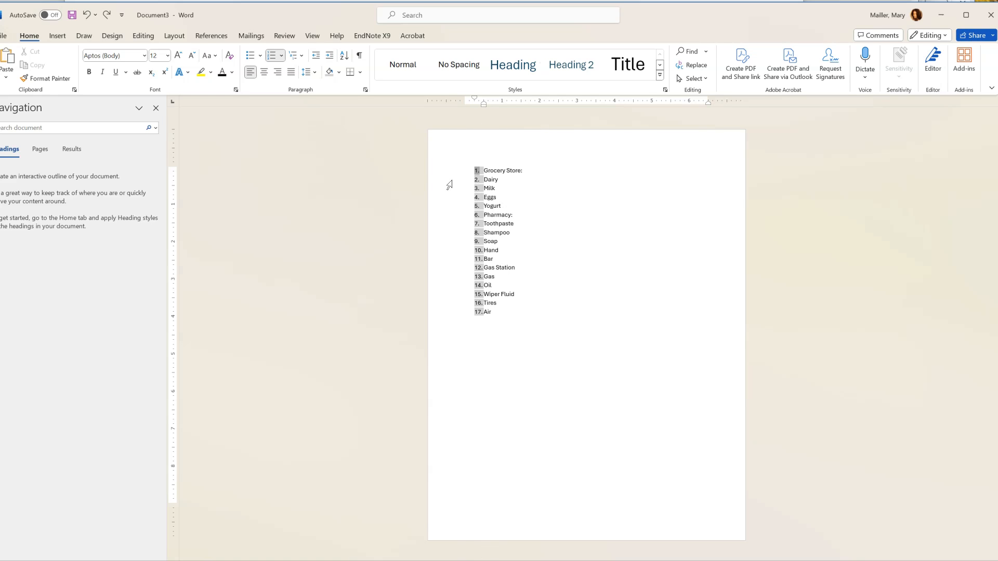
left_click(451, 182)
left_click(530, 329)
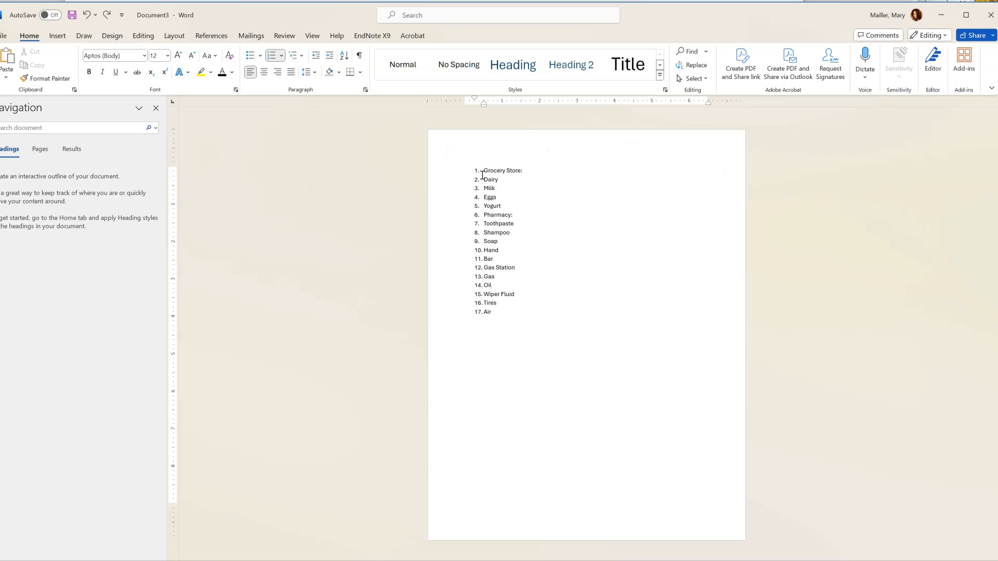
Step: Start defining a new multilevel list for all the list items, keeping the list text in view
left_click_drag(484, 168, 538, 345)
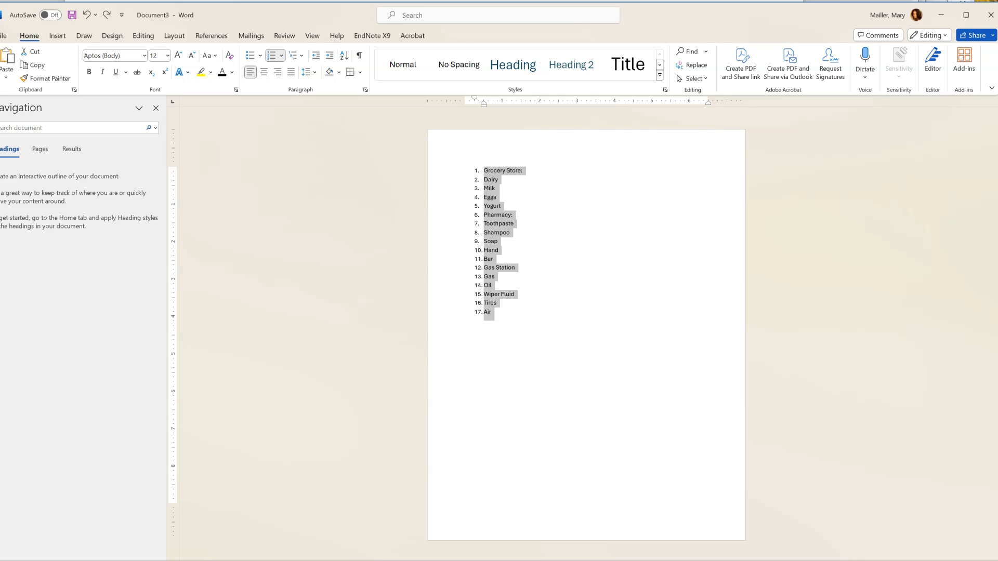
left_click(301, 58)
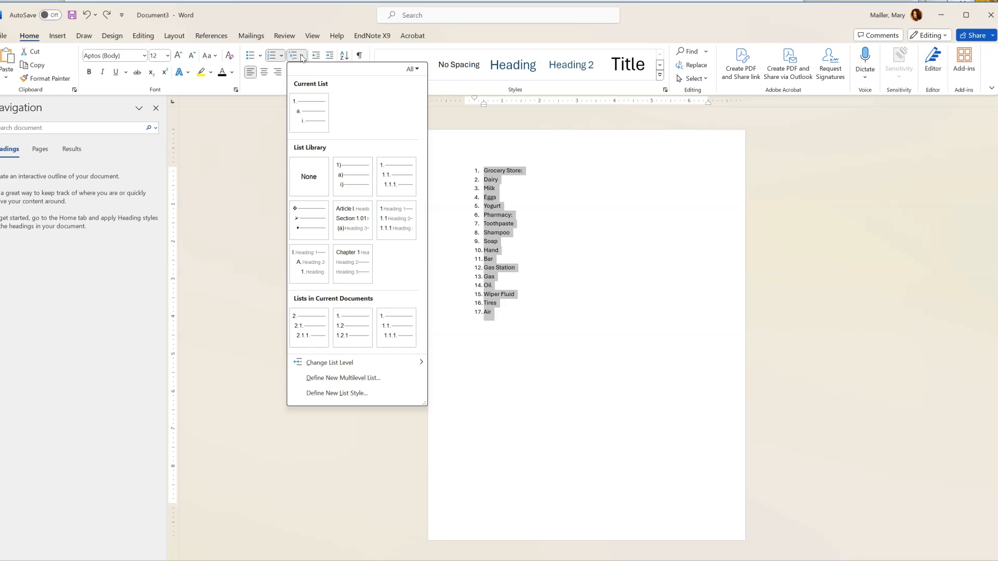
left_click(334, 380)
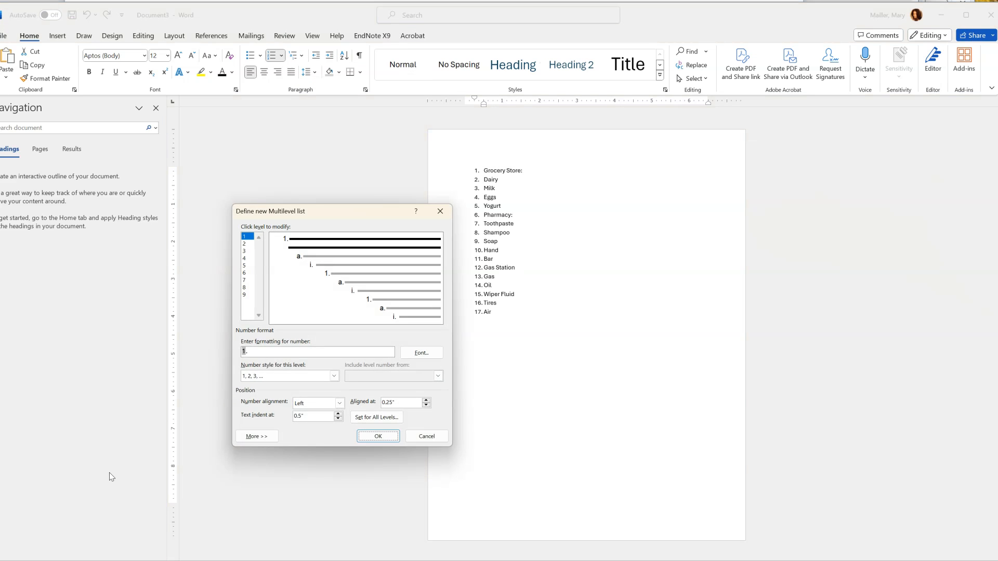
left_click_drag(292, 208, 623, 121)
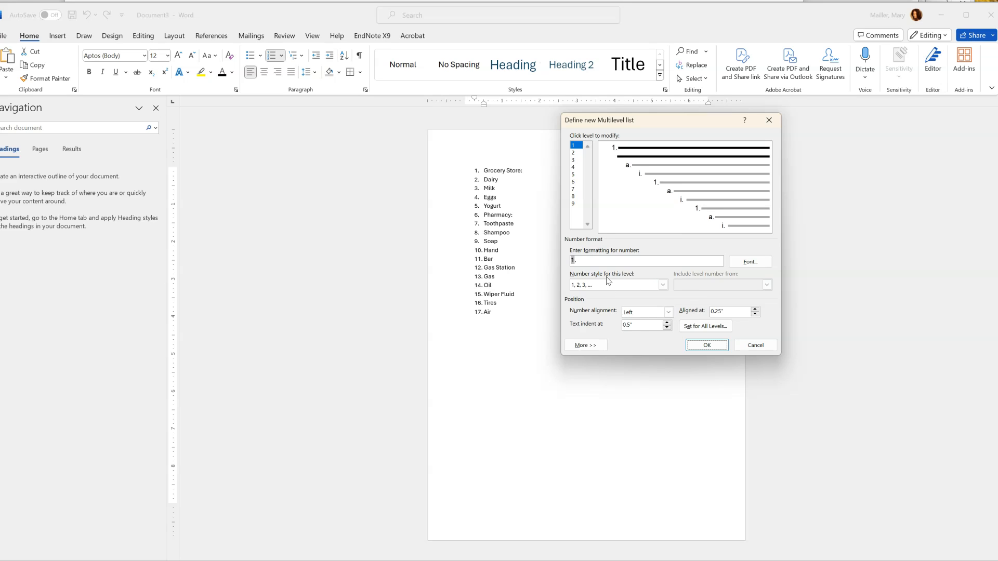
Step: Set level 1 to the 1, 2, 3 number style, Left number alignment and a 0.75" text indent
left_click(663, 285)
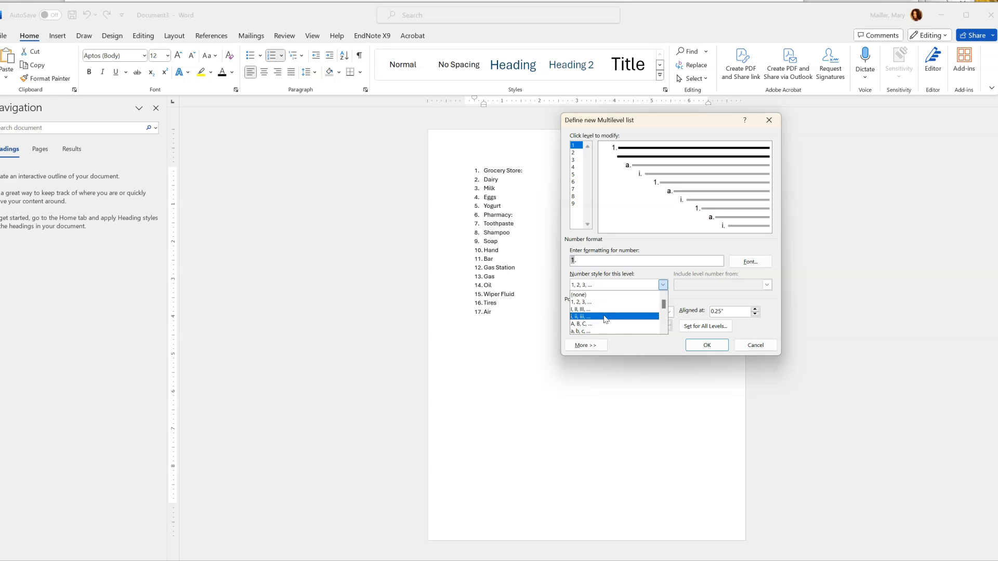
mouse_move(664, 304)
left_mouse_down()
mouse_move(665, 333)
mouse_move(666, 294)
left_mouse_up()
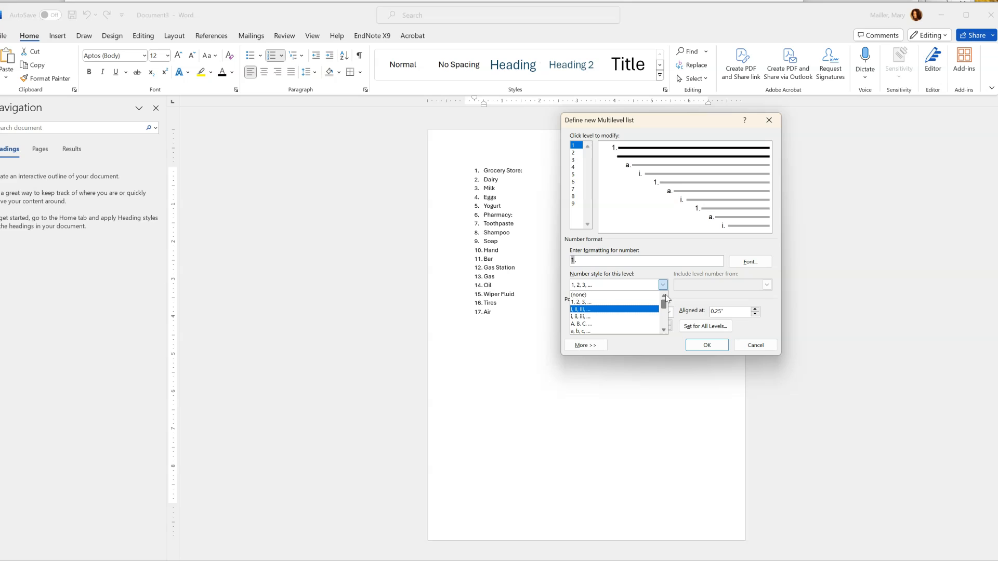
left_click(581, 304)
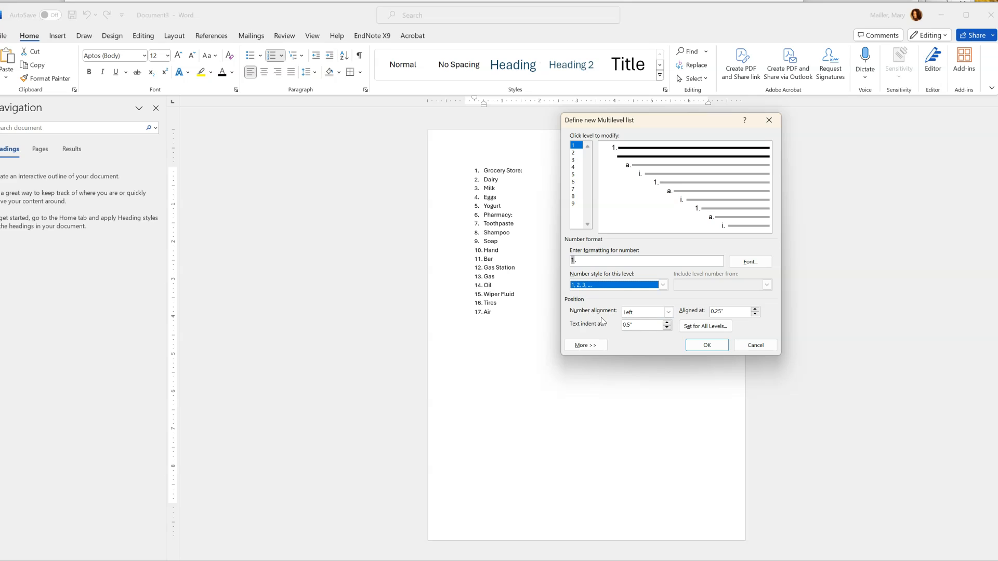
left_click(669, 312)
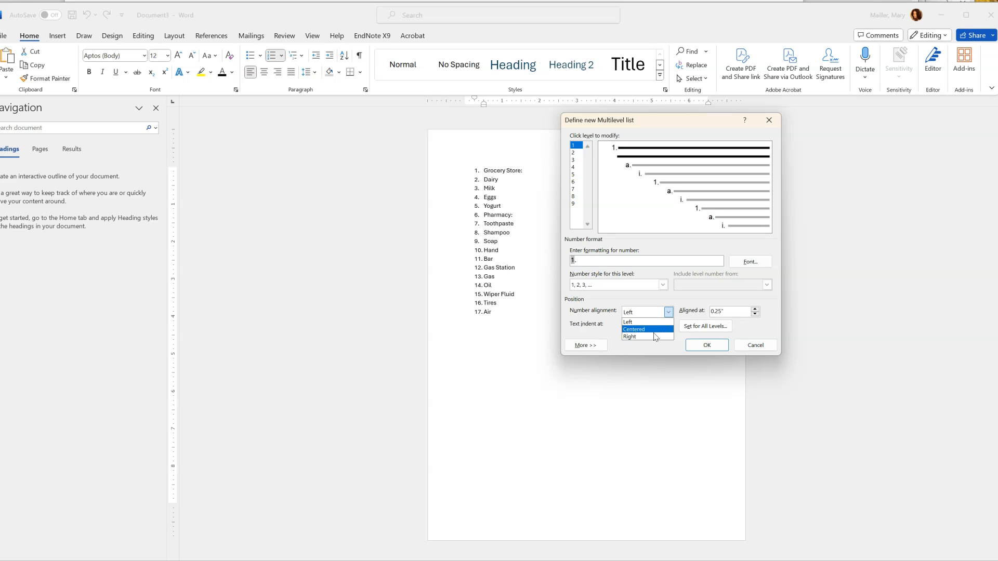
left_click(621, 353)
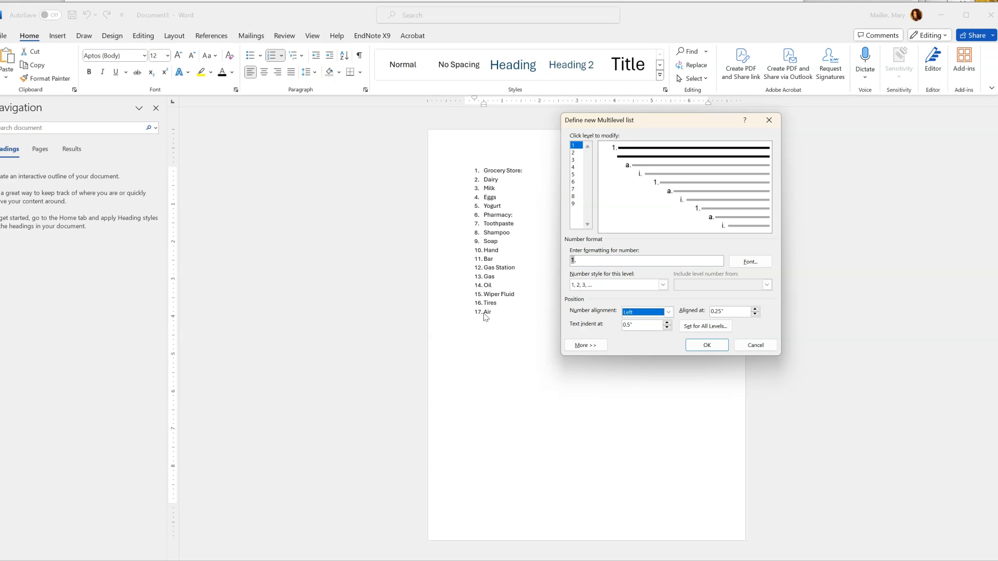
type("ir")
left_click(629, 324)
type("7")
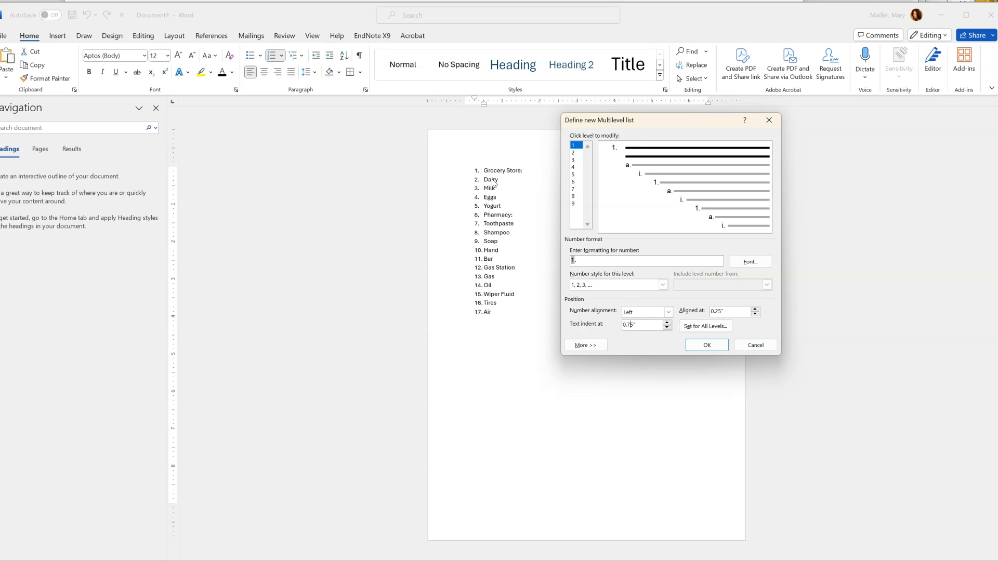
Step: Compare the positions of levels 1 and 2 and set level 2's text indent to 1.25"
left_click(574, 152)
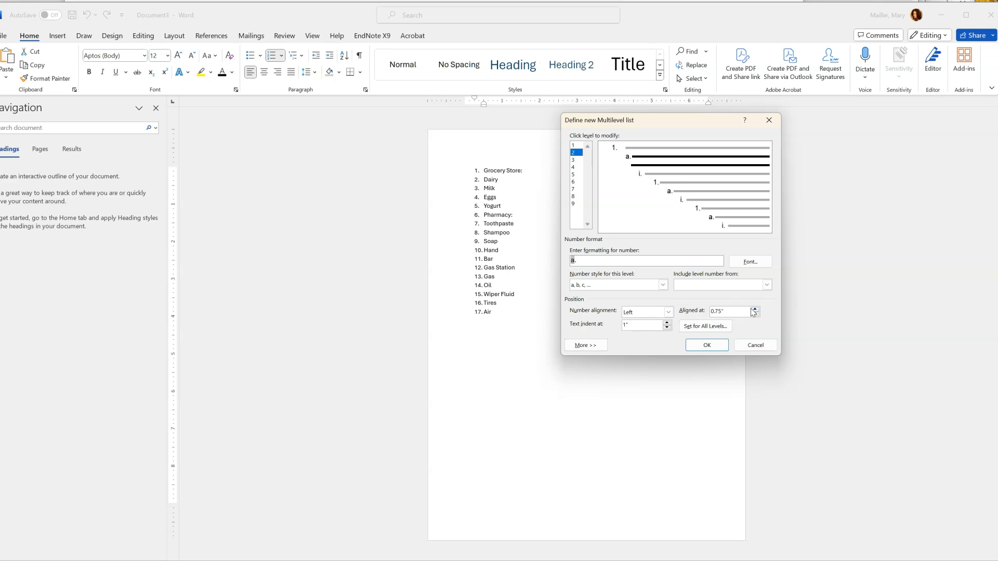
left_click(575, 146)
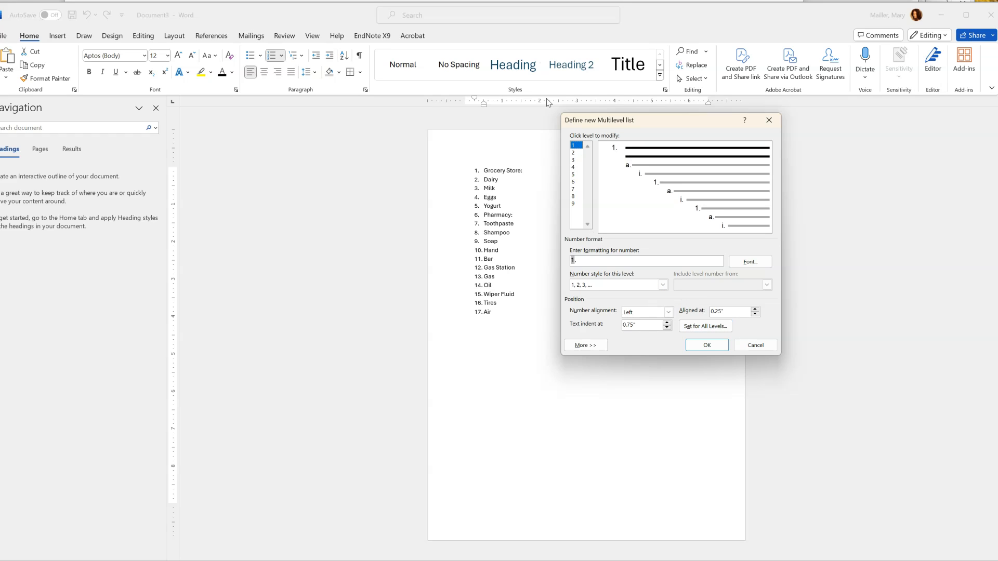
left_click(575, 153)
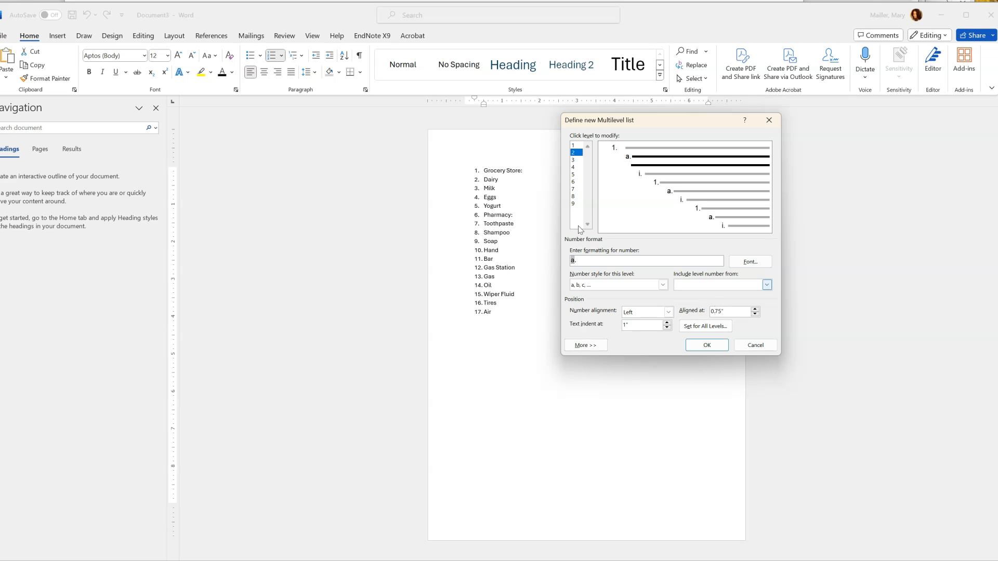
left_click(574, 146)
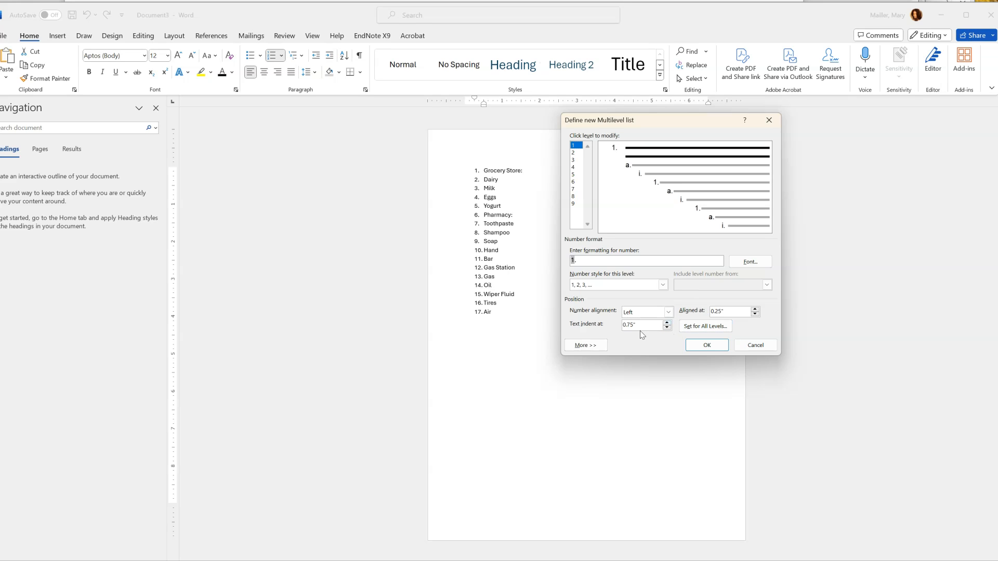
left_click(576, 153)
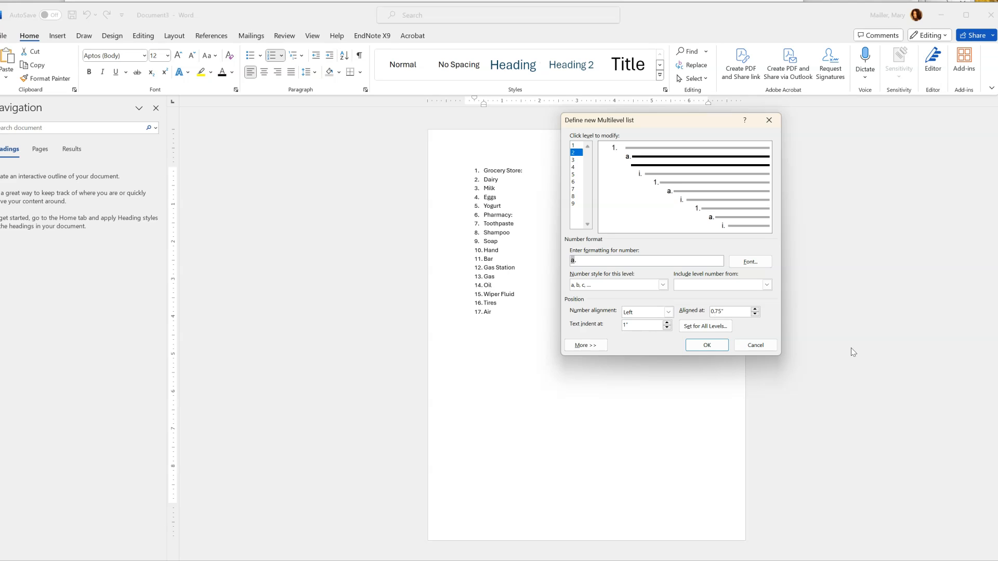
type(".25")
Step: Set level 3 to Left number alignment, aligned at 1.25" with a 1.75" text indent
left_click(576, 160)
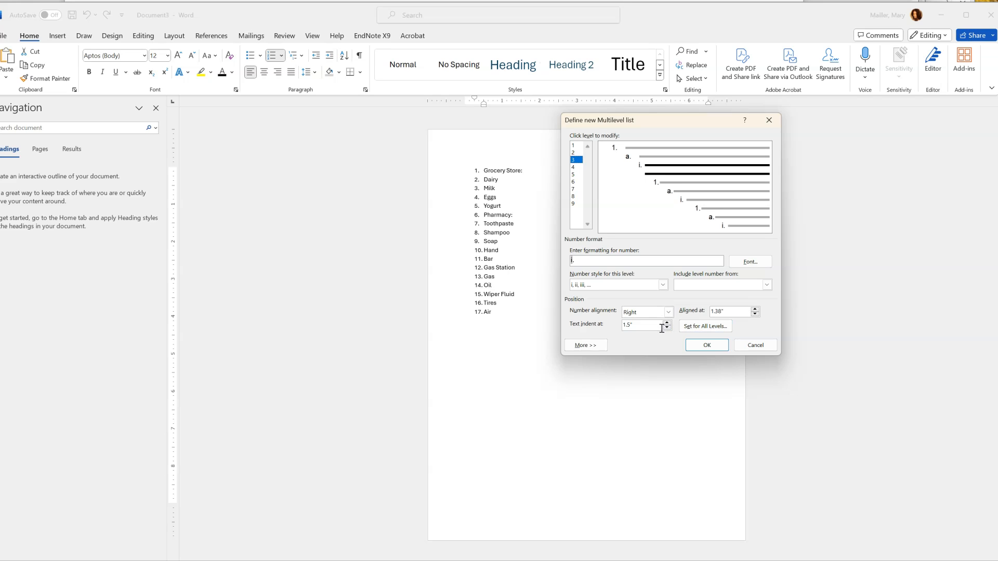
left_click(635, 316)
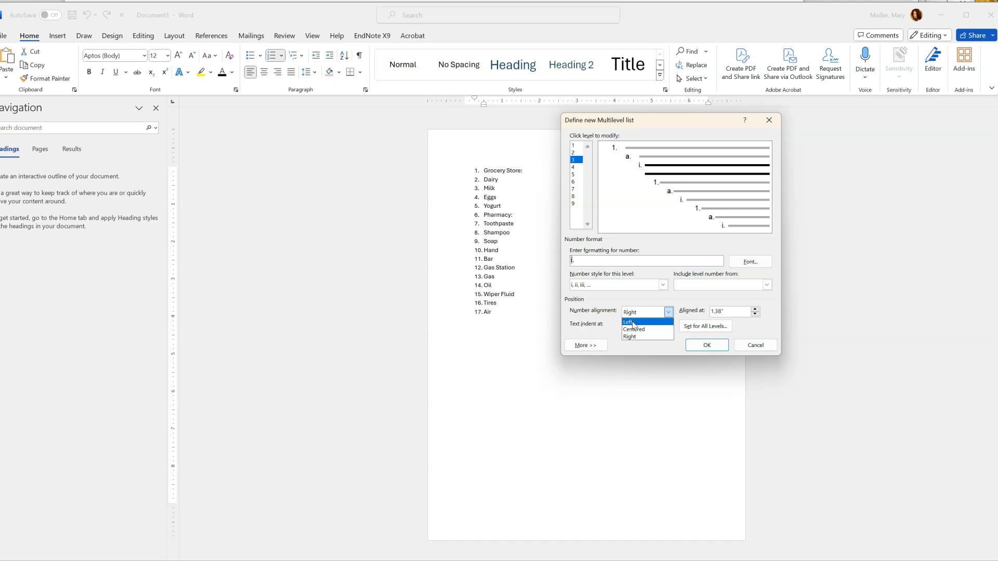
left_click(633, 322)
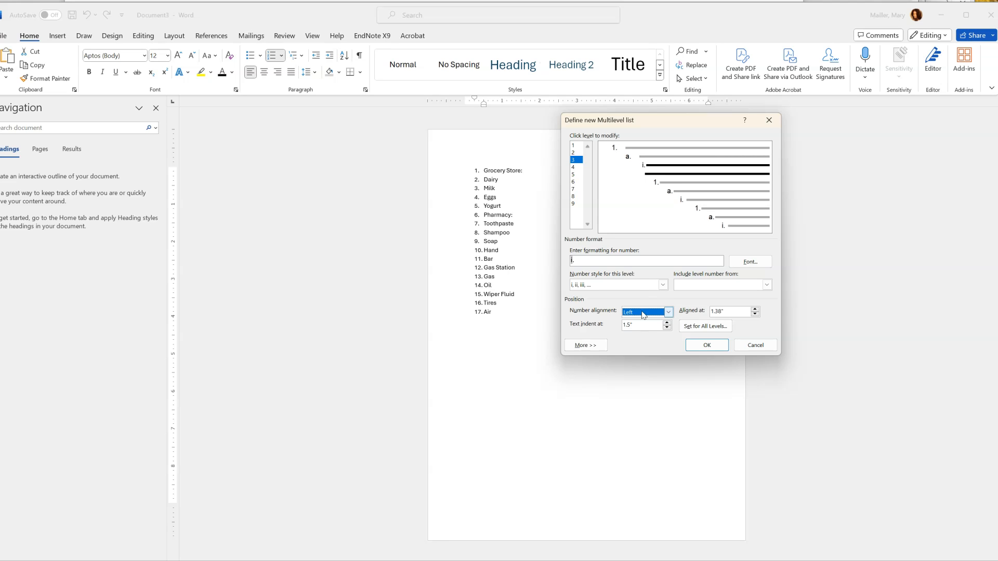
left_click(574, 153)
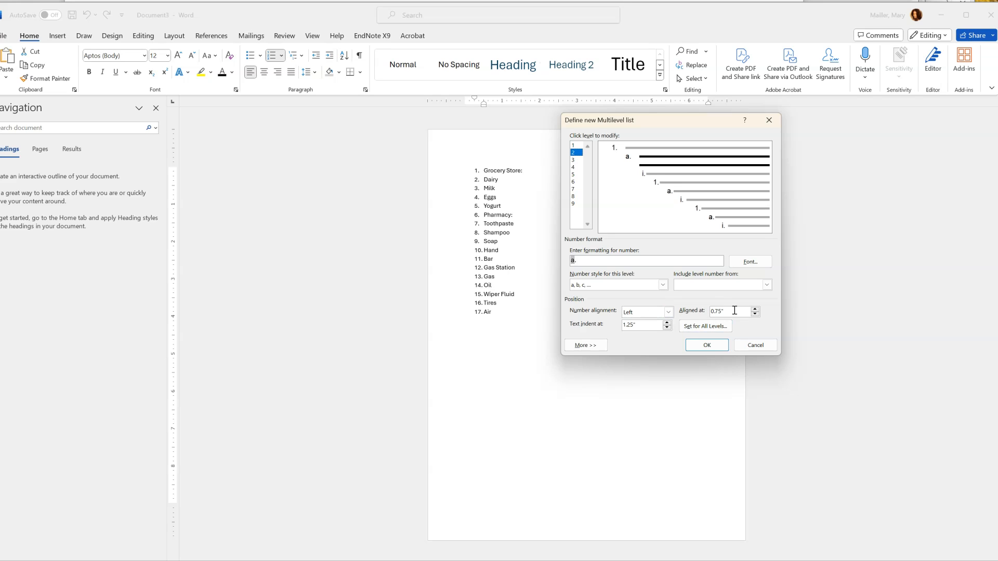
left_click(573, 161)
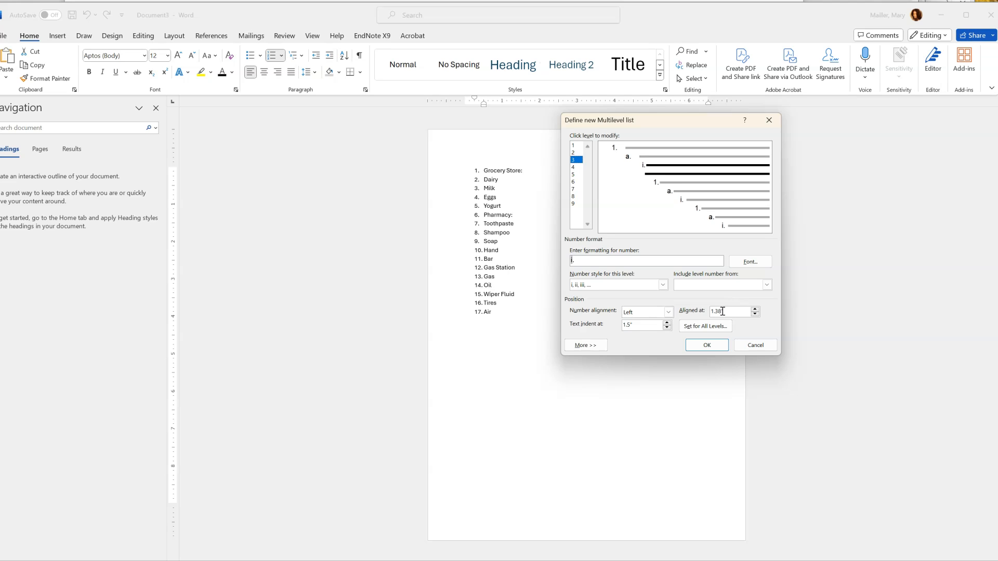
key("BackSpace")
key("BackSpace")
key("BackSpace")
type(".25")
Step: Change the number style of level 4 to A, B, C
left_click(574, 168)
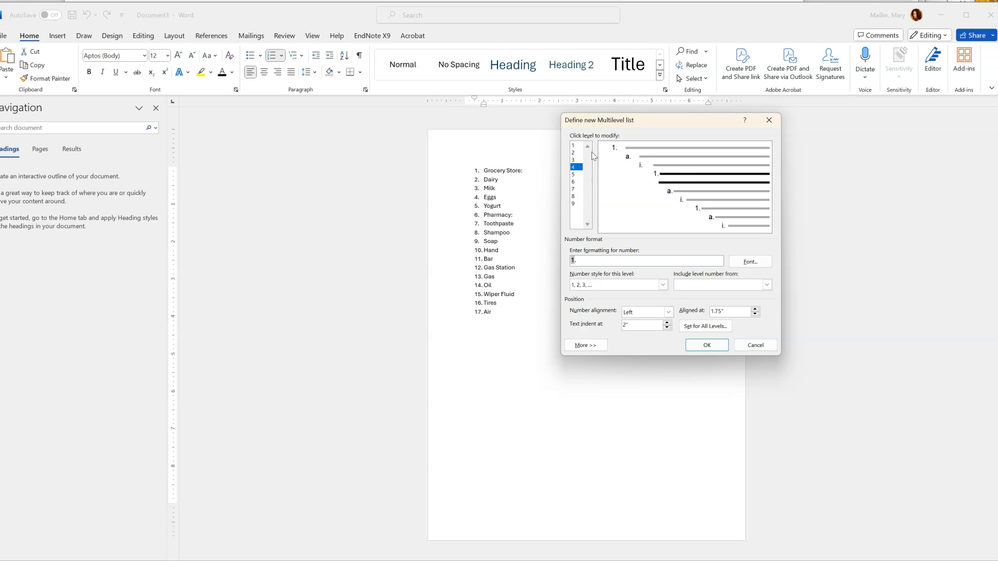
left_click(663, 286)
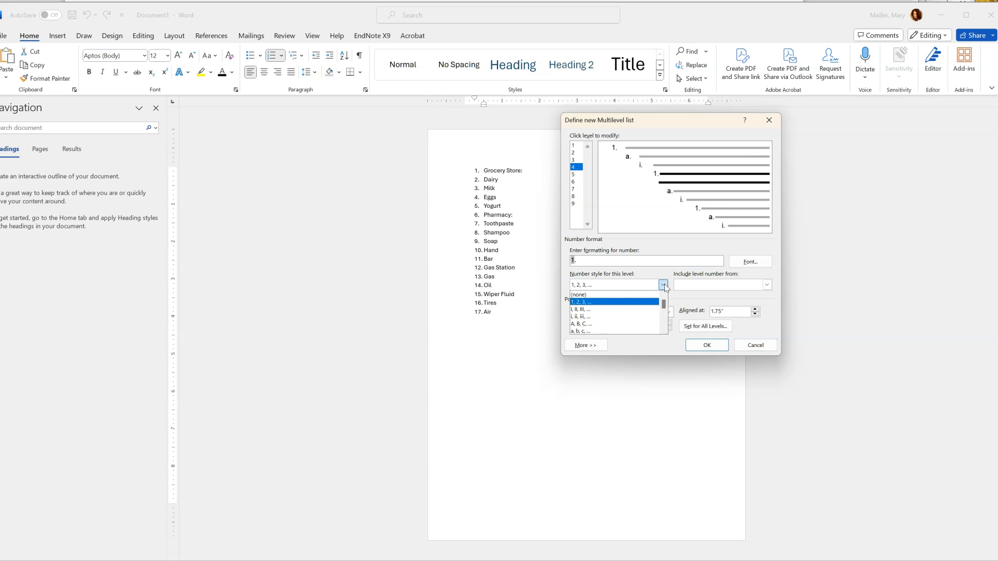
left_click(602, 324)
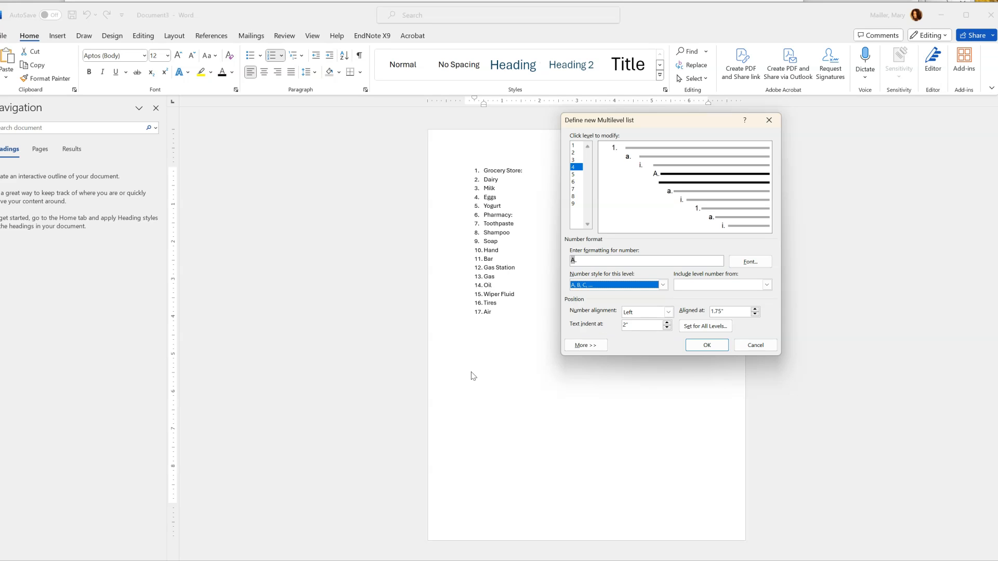
Step: Set level 4's text indent to 2.25" and apply the multilevel list definition
left_click(717, 312)
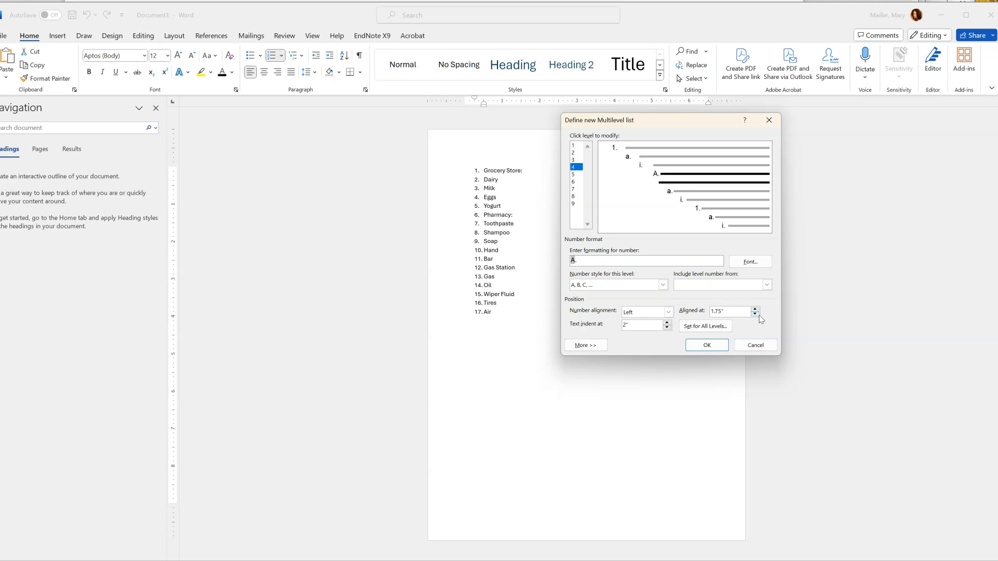
key("BackSpace")
type("2")
key("BackSpace")
type(".2")
type("50")
left_click(699, 347)
left_click(676, 344)
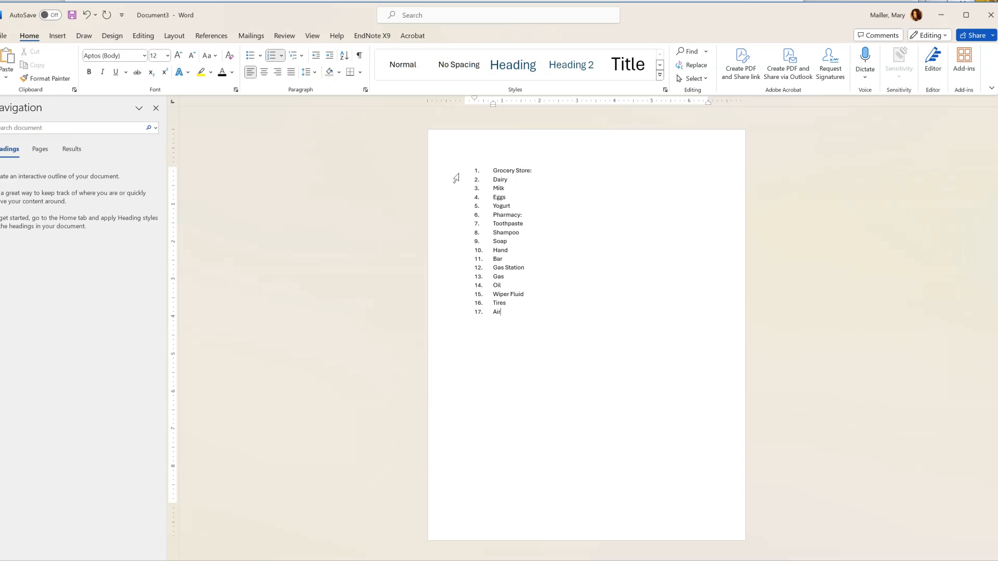
Step: Demote Dairy to the second list level under Grocery Store
left_click(488, 172)
left_click(493, 180)
key("Tab")
Step: Demote Milk, Eggs and Yogurt to the third list level under Dairy
left_click(492, 188)
key("Tab")
key("Tab")
left_click(495, 196)
key("Tab")
key("Tab")
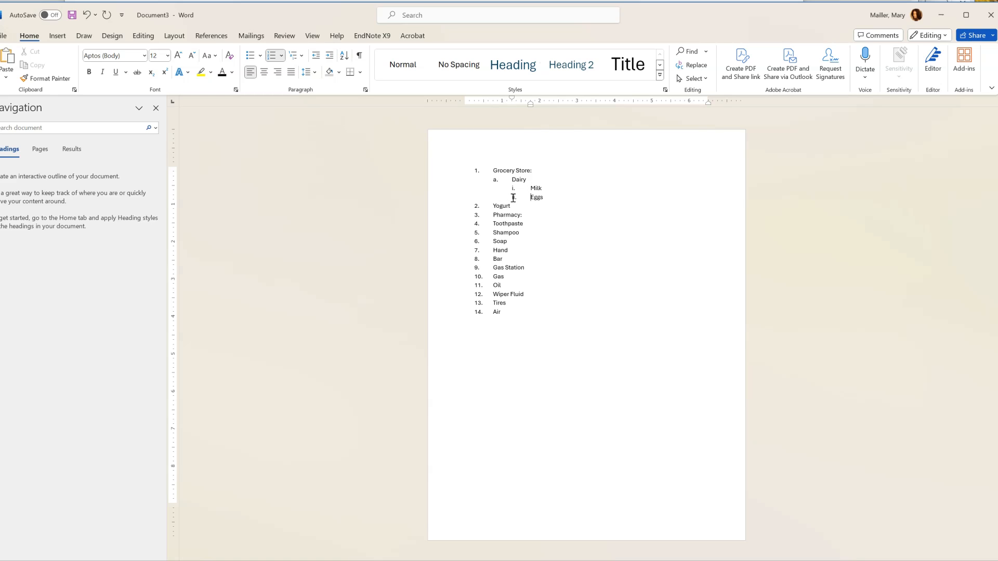
left_click(494, 206)
key("Tab")
key("Tab")
Step: Demote Toothpaste, Shampoo and Soap to the second list level under Pharmacy
left_click(492, 223)
key("Tab")
left_click(494, 234)
key("Tab")
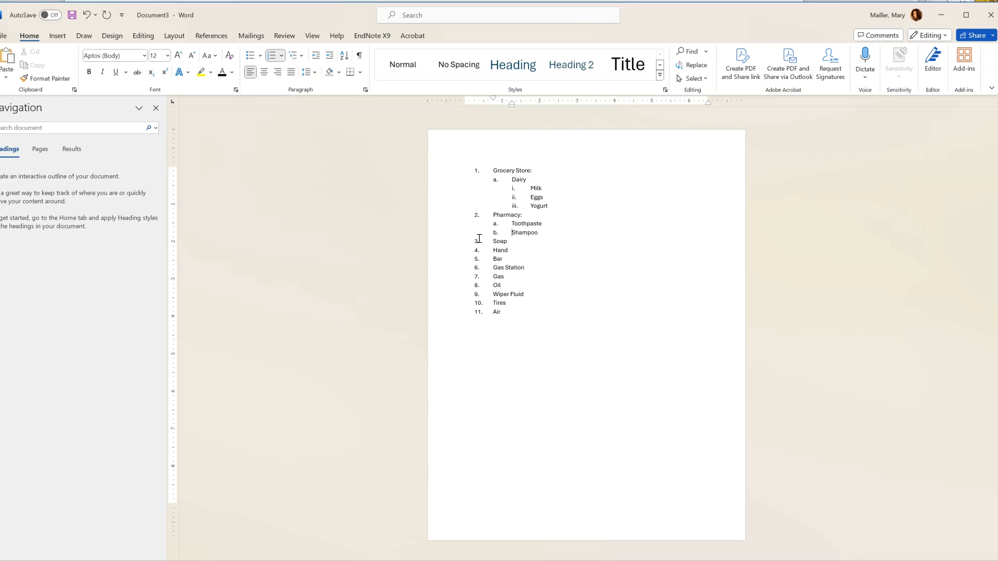
key("Down")
key("Tab")
Step: Demote Hand and Bar to the third list level under Soap
left_click(493, 250)
key("Tab")
key("Tab")
left_click(494, 260)
key("Tab")
key("Tab")
Step: Demote Gas, Oil and Wiper Fluid to the second list level under Gas Station
left_click(492, 277)
key("Tab")
left_click(492, 286)
key("Tab")
left_click(495, 295)
key("Tab")
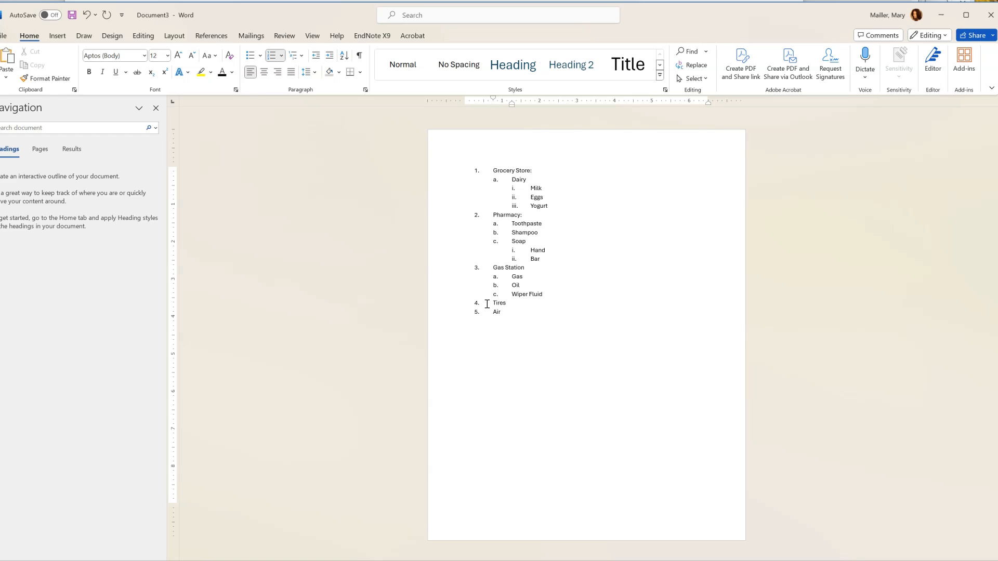
Step: Demote Tires to the second list level under Gas Station and Air to the third level under Tires
left_click(493, 302)
key("Tab")
left_click(494, 313)
key("Tab")
key("Tab")
Step: Define a new multilevel list for the whole shopping list with the level 1 text indent at 0.5"
left_click_drag(491, 170, 532, 219)
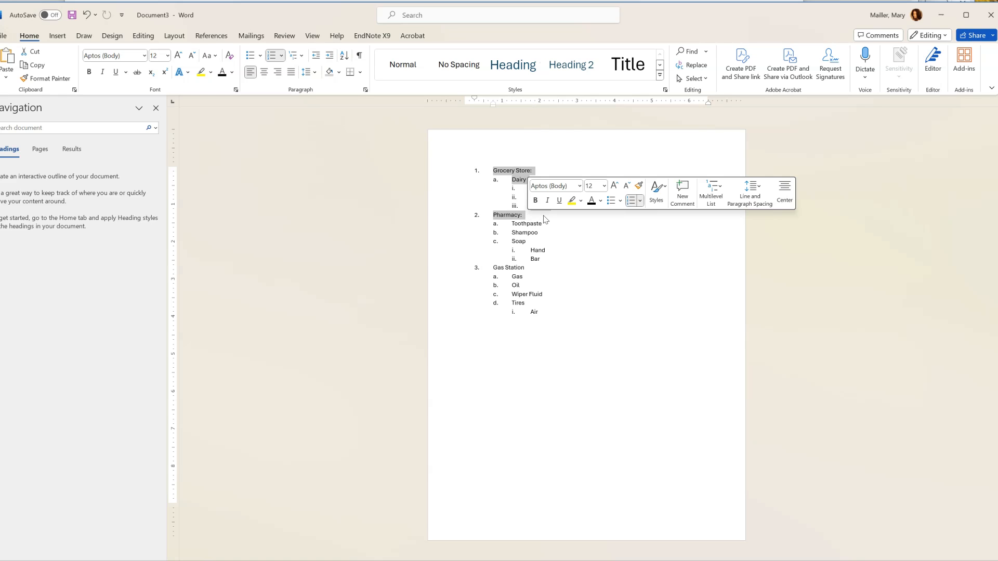
left_click(550, 275)
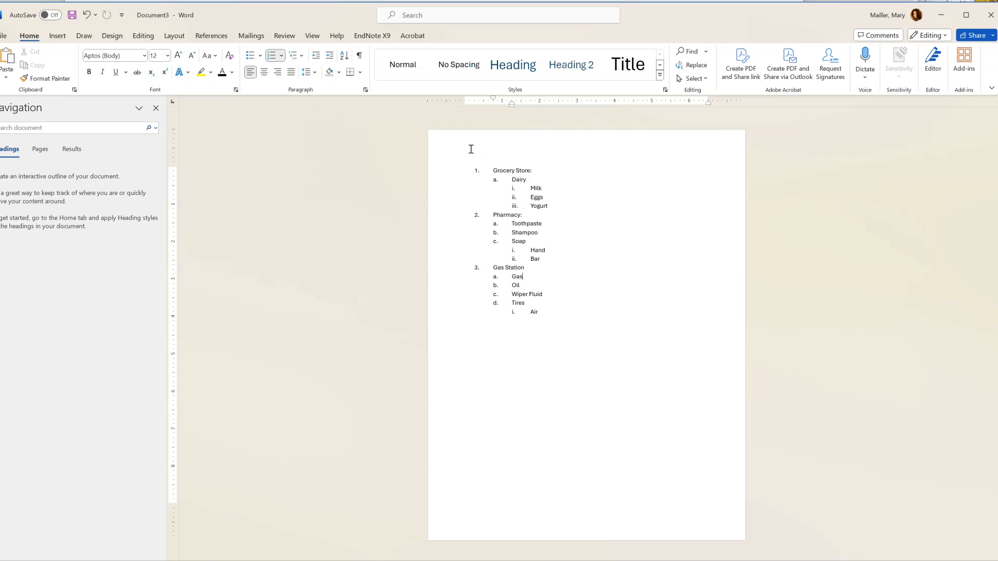
left_click_drag(475, 168, 551, 346)
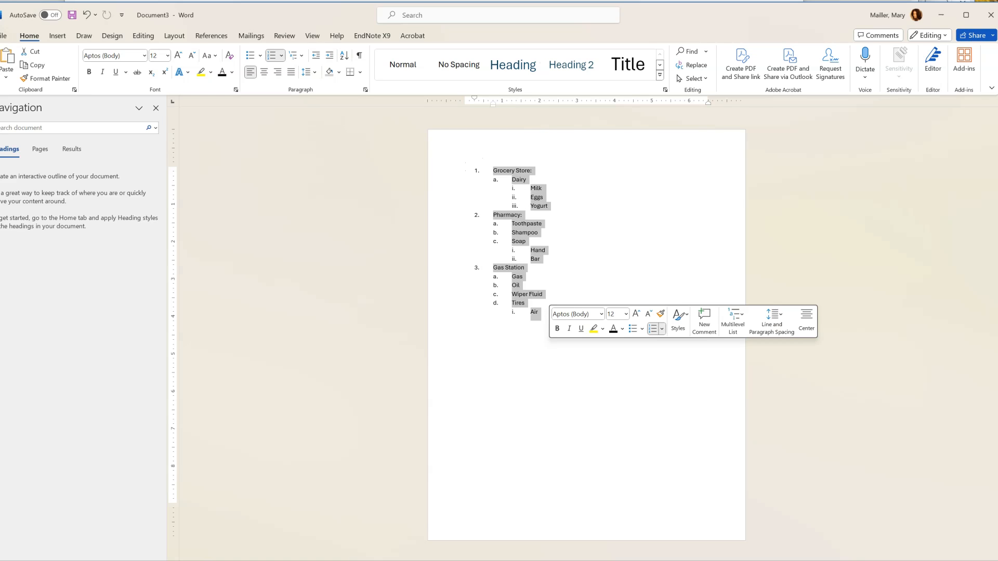
left_click(303, 56)
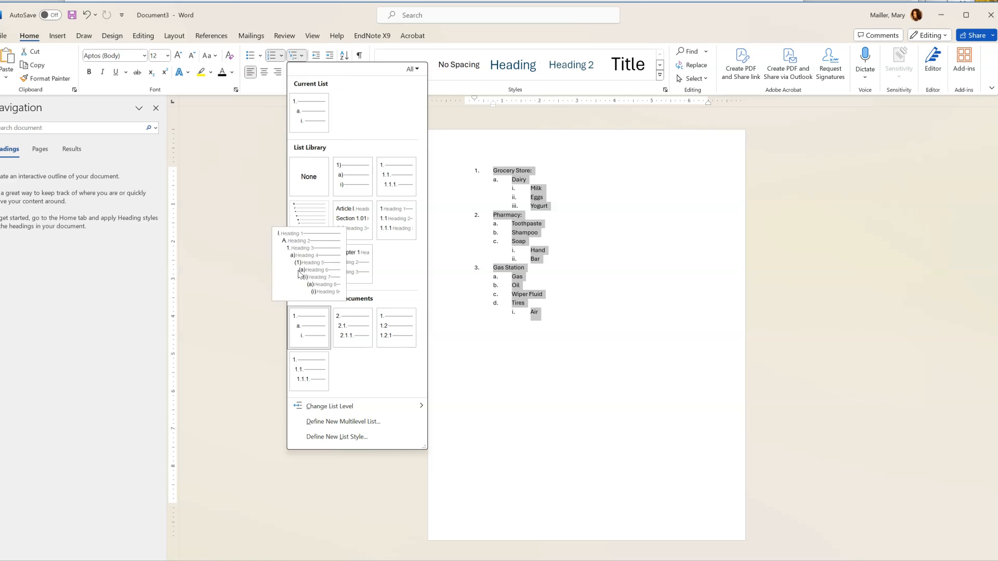
left_click(347, 423)
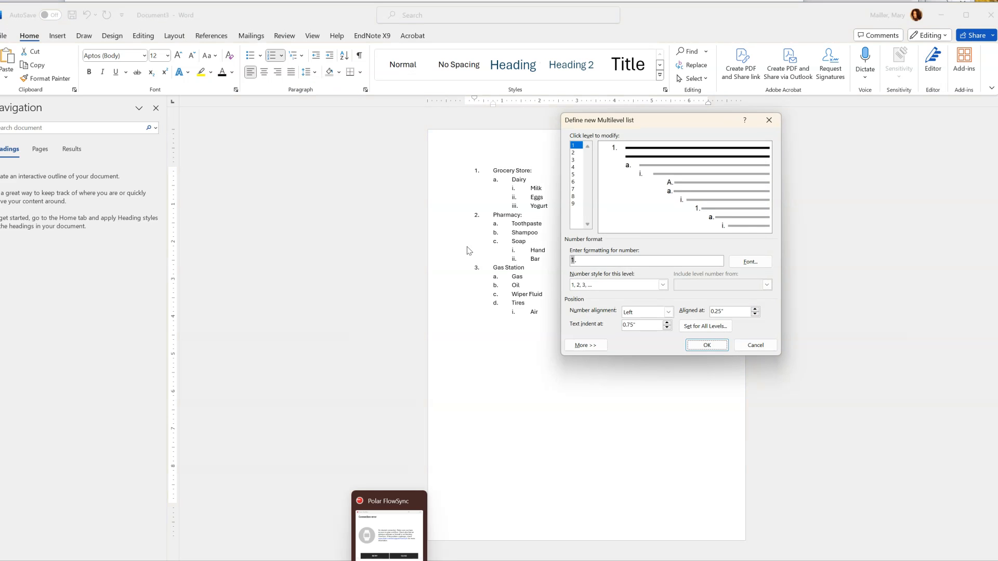
left_click(578, 147)
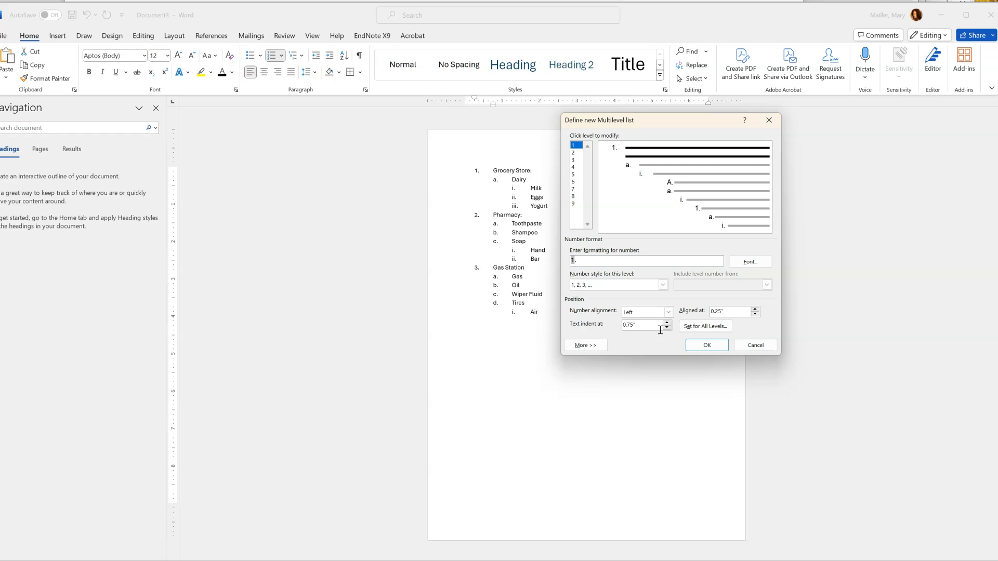
left_click(641, 325)
key("BackSpace")
type("\"\"")
left_click(713, 347)
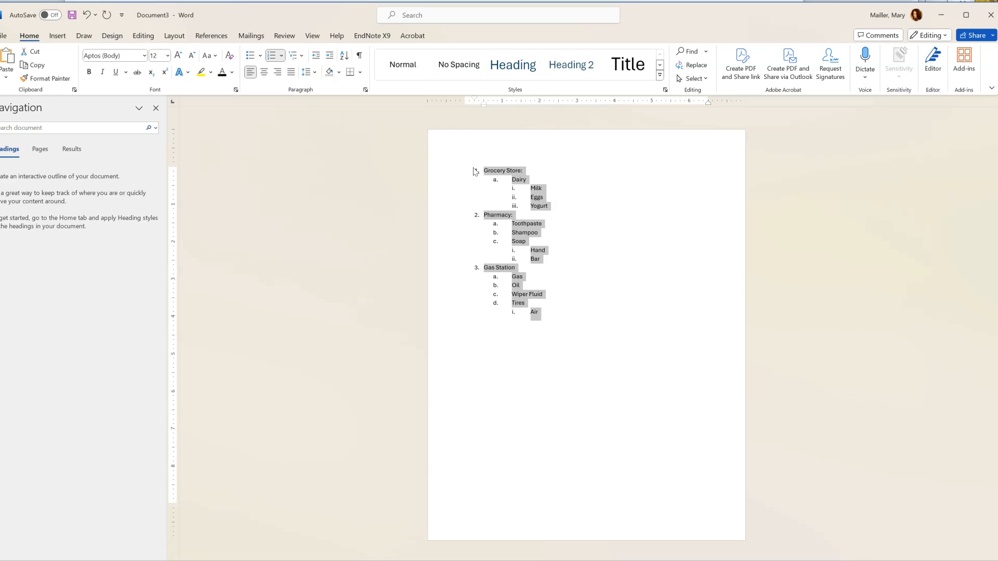
left_click(482, 182)
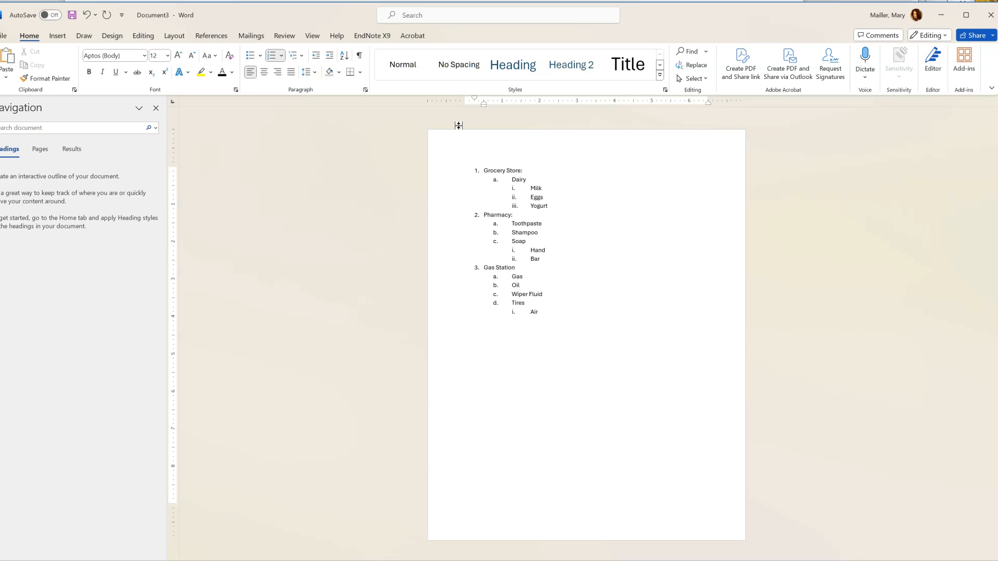
left_click_drag(472, 169, 562, 341)
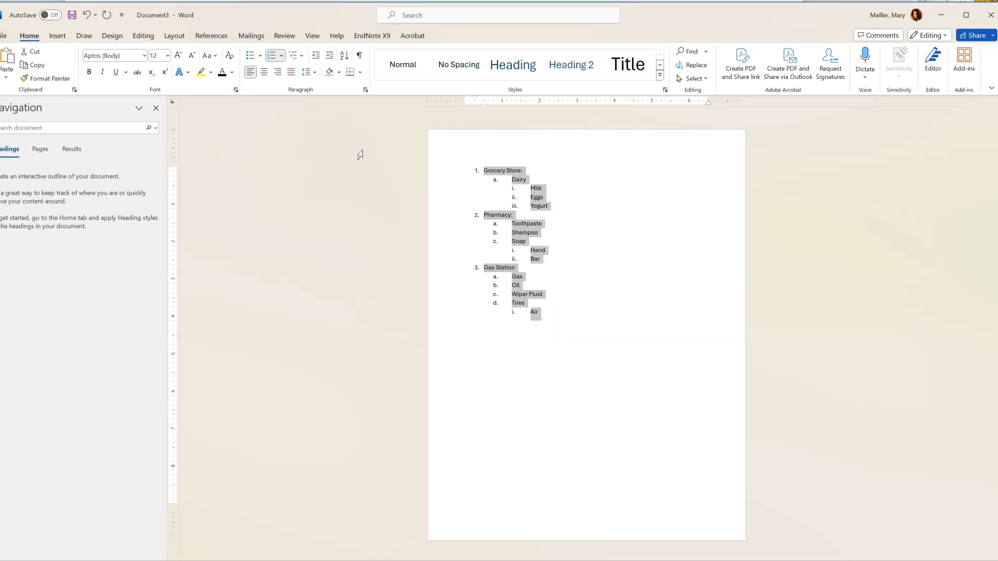
left_click(304, 56)
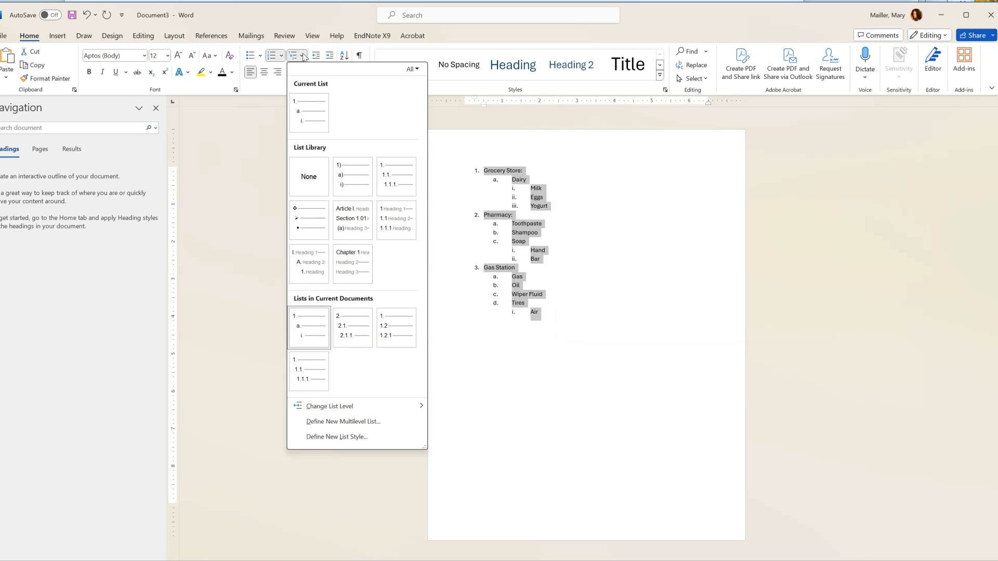
left_click(593, 208)
left_click(593, 207)
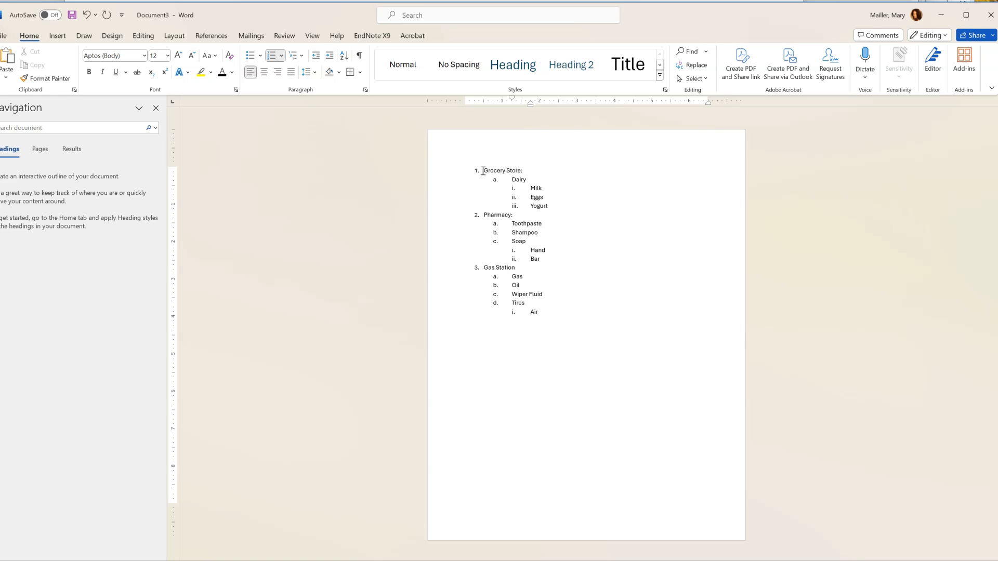
Step: Shift the whole list slightly toward the page margin, with the first-level numbers aligned at 0.19"
left_click_drag(479, 170, 469, 269)
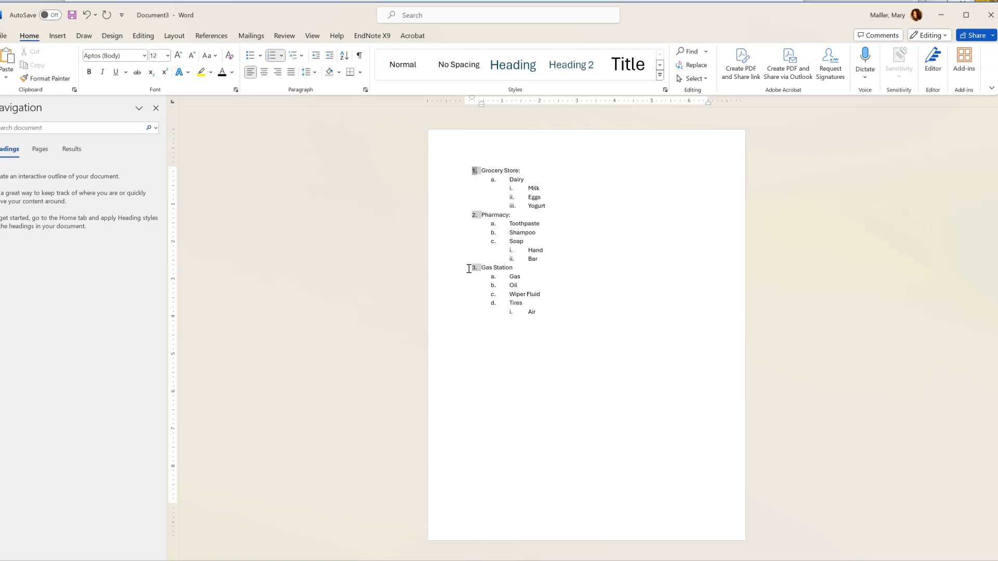
left_click(488, 305)
Step: Define a new multilevel list for the whole list and align the level 2 numbers at 0.50"
left_click_drag(485, 173, 540, 315)
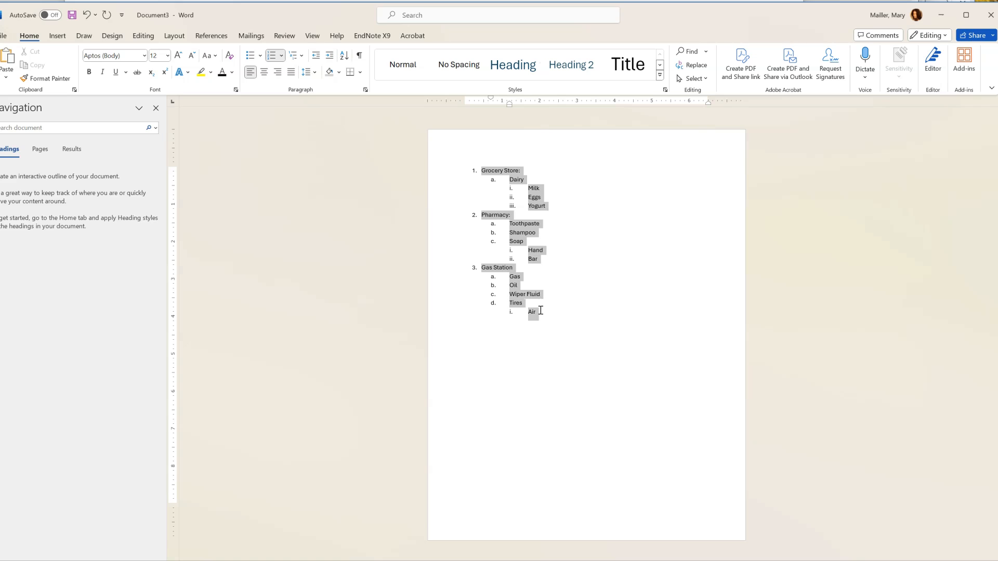
left_click(298, 55)
mouse_move(326, 410)
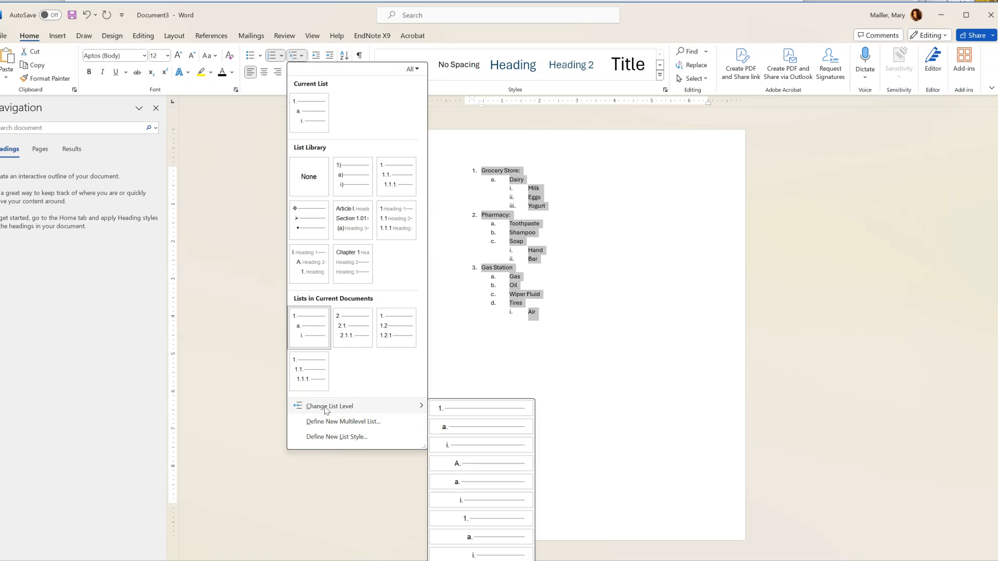
left_click(326, 423)
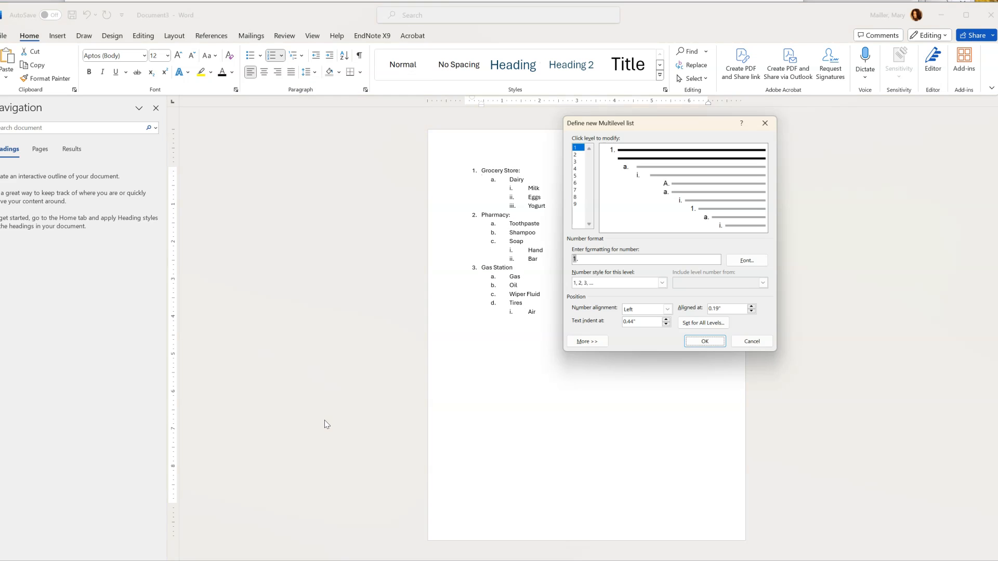
left_click(575, 152)
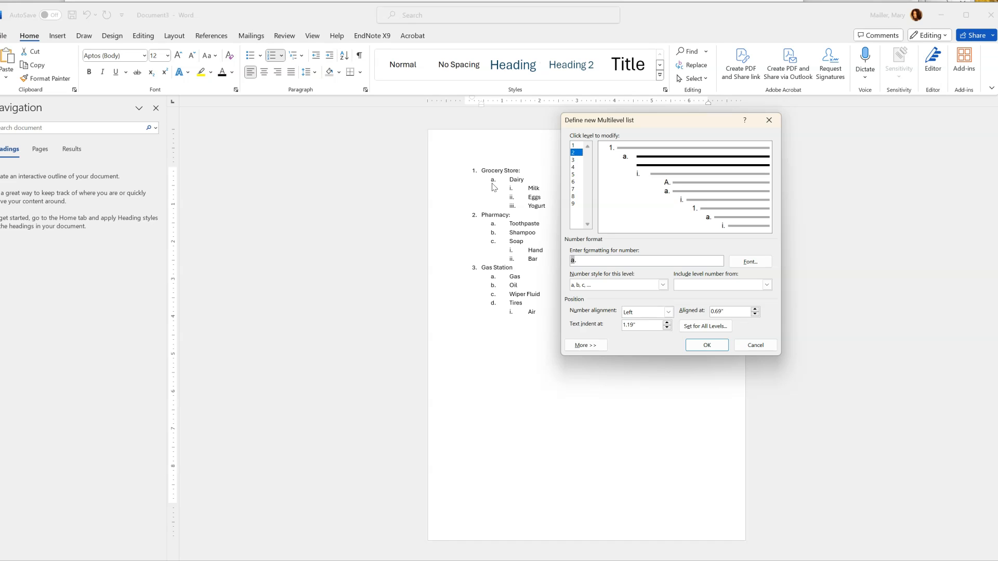
left_click(720, 311)
key("BackSpace")
key("BackSpace")
type("50")
Step: Set the level 2 text indent to 0.75" and apply the multilevel list definition
left_click(638, 326)
key("BackSpace")
key("BackSpace")
key("BackSpace")
key("BackSpace")
type(".75")
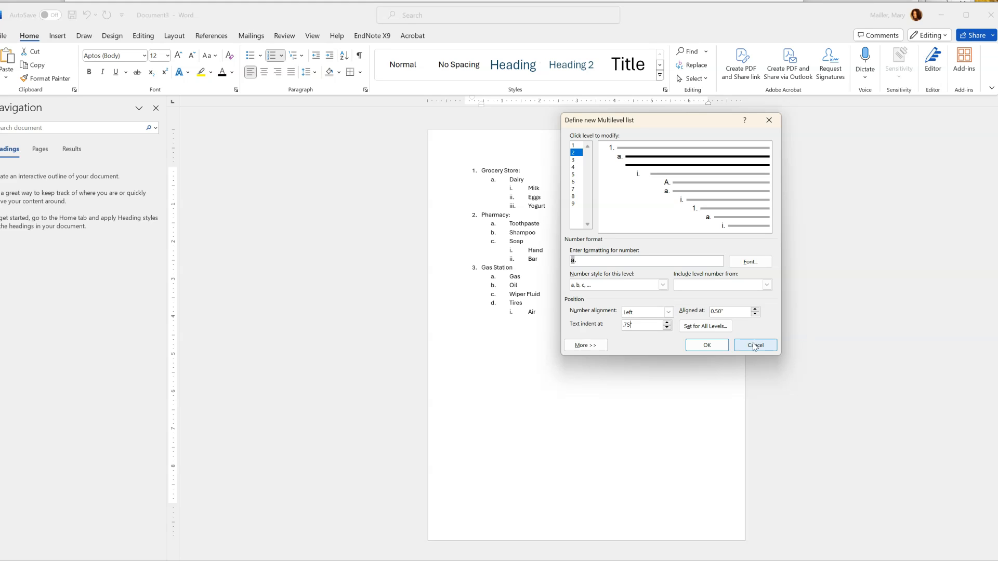
left_click(696, 349)
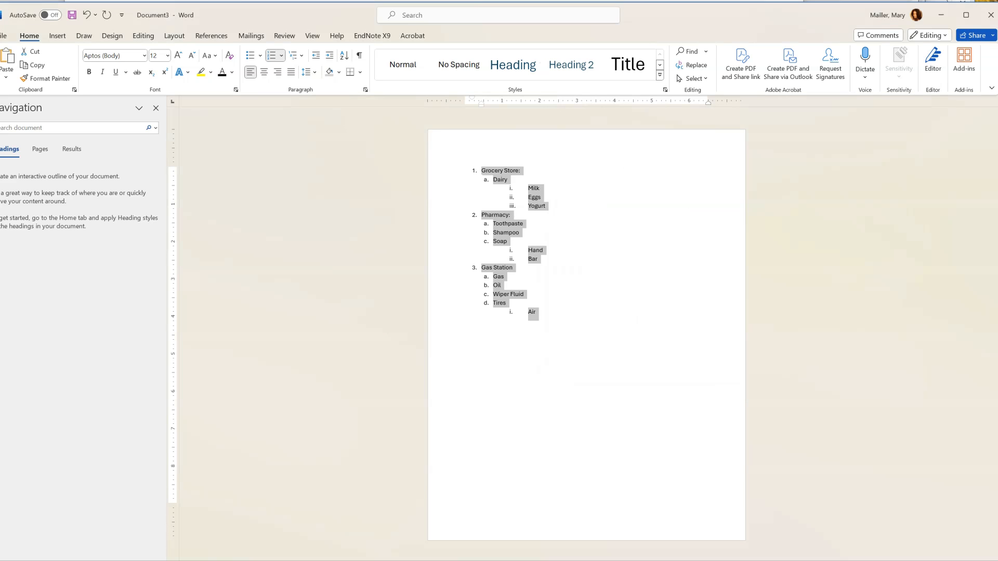
Step: Define a new multilevel list for the whole list and align the level 3 numbers at 0.75"
left_click(696, 349)
left_click(474, 170)
left_click(482, 170)
left_click_drag(513, 192, 568, 335)
left_click(293, 57)
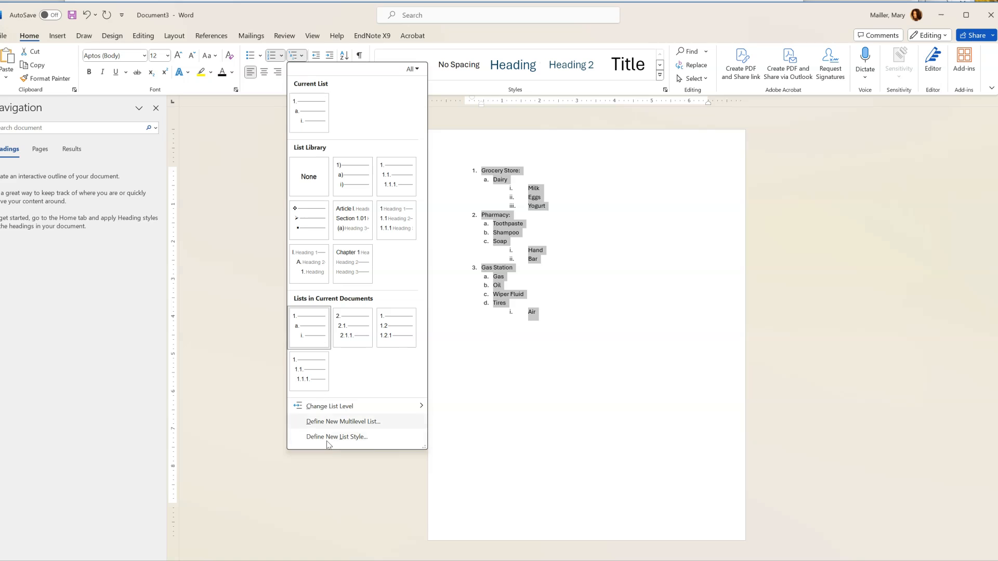
left_click(334, 425)
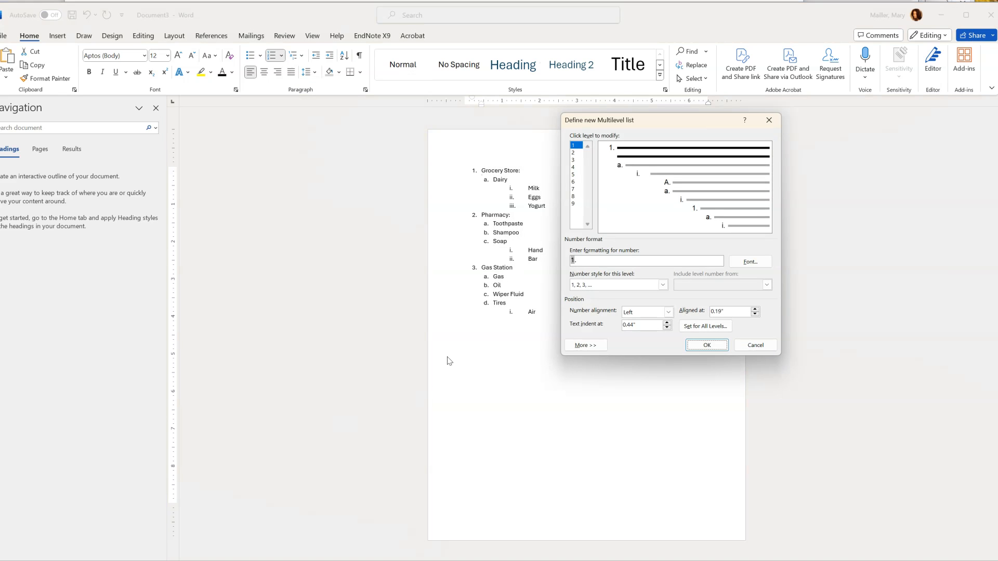
left_click(576, 161)
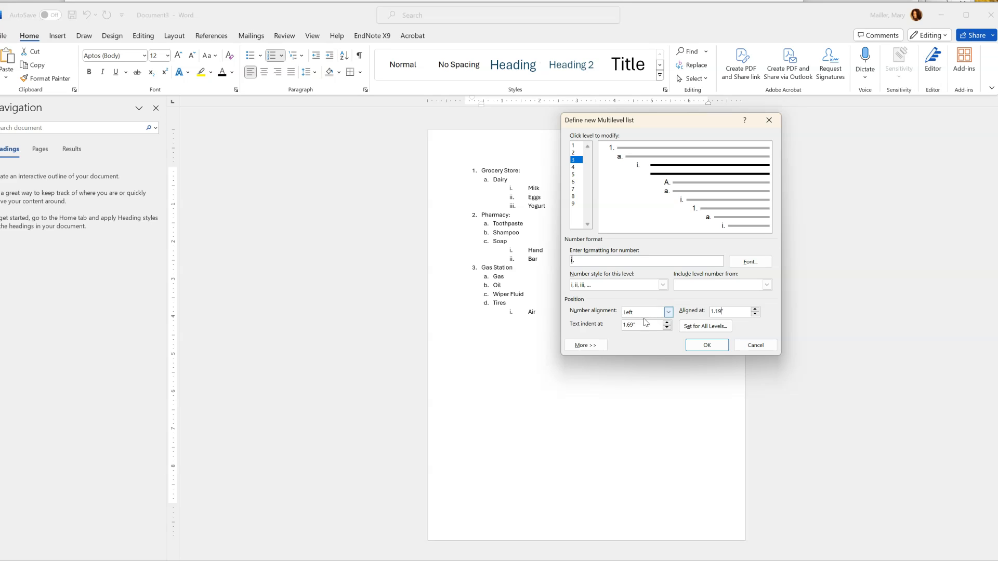
left_click(572, 152)
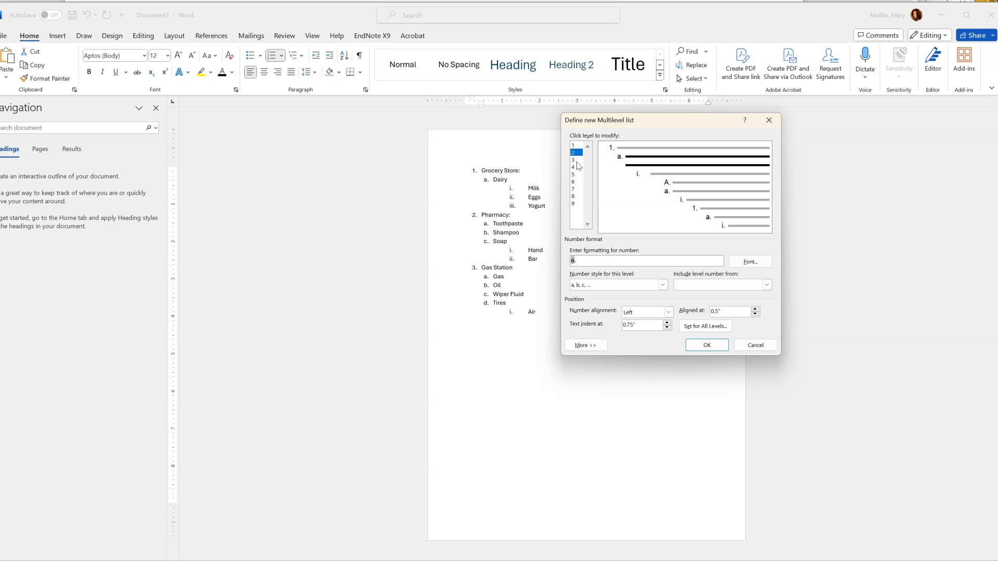
left_click(576, 161)
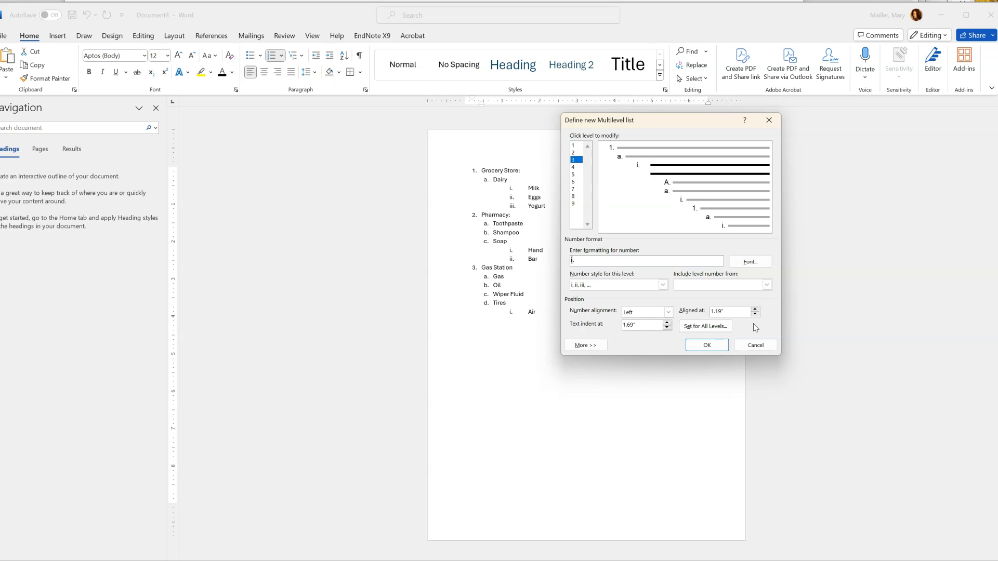
left_click_drag(723, 313, 638, 311)
key("BackSpace")
type(".75")
Step: Set the level 3 text indent to 1.0" and apply the multilevel list definition
left_click_drag(635, 325, 610, 327)
type("1.0")
left_click(719, 347)
left_click(510, 312)
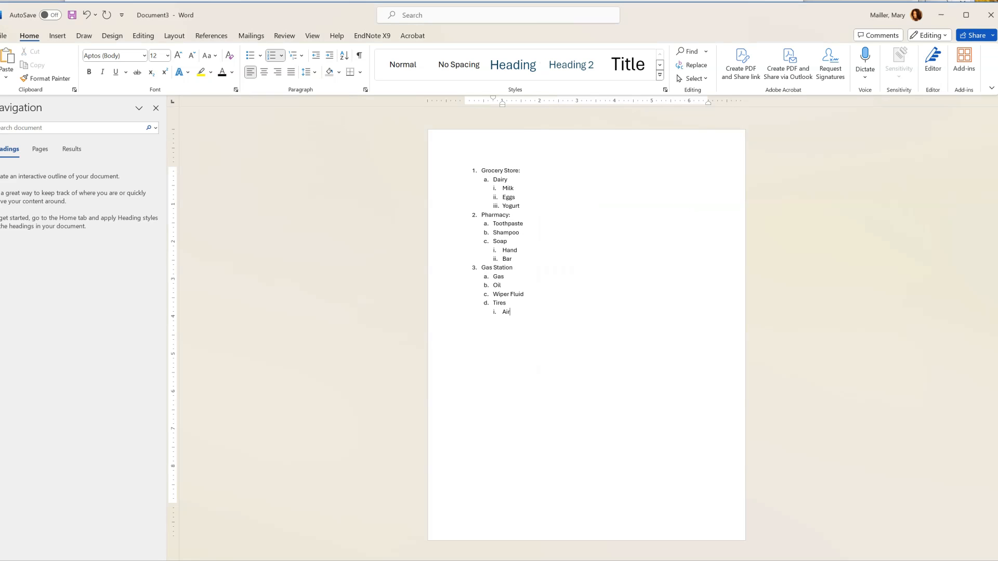